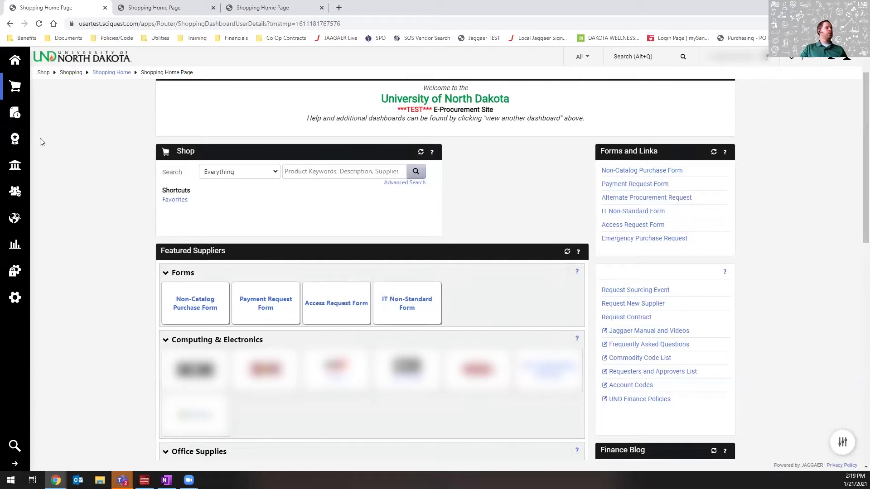
Open a new contract request from the shopping home page's links
mouse_move(16, 143)
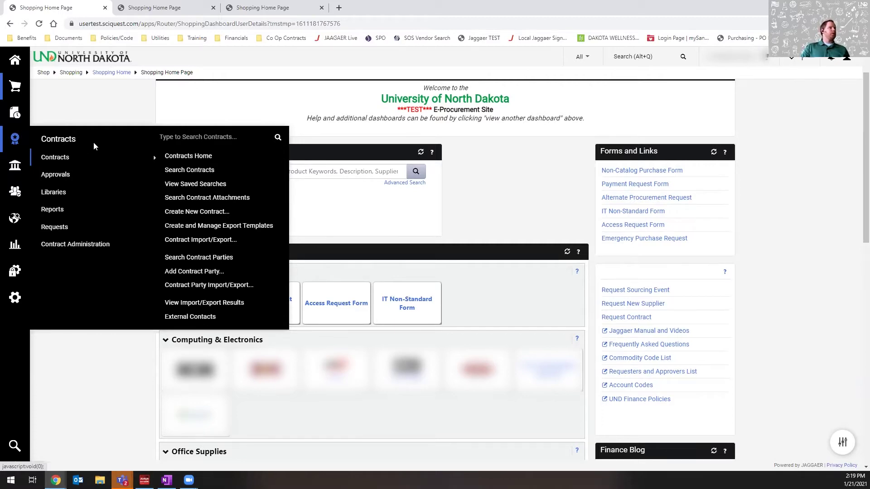
mouse_move(63, 229)
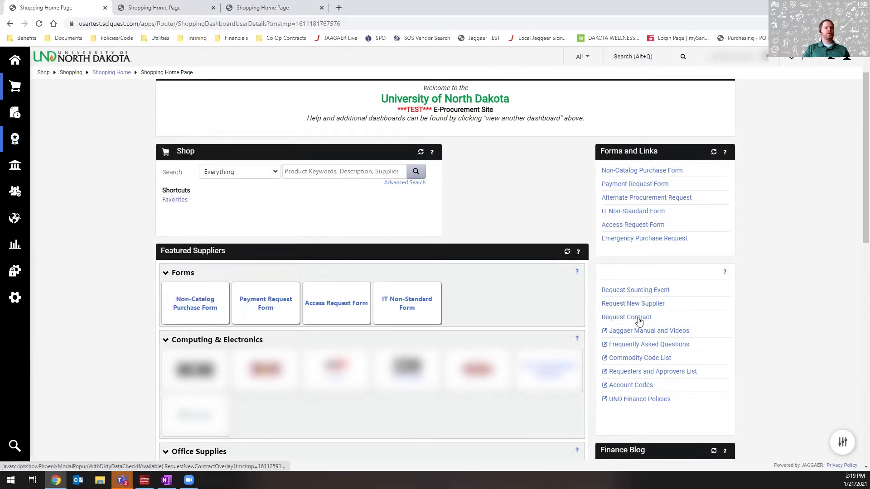
scroll(632, 310, "down", 1)
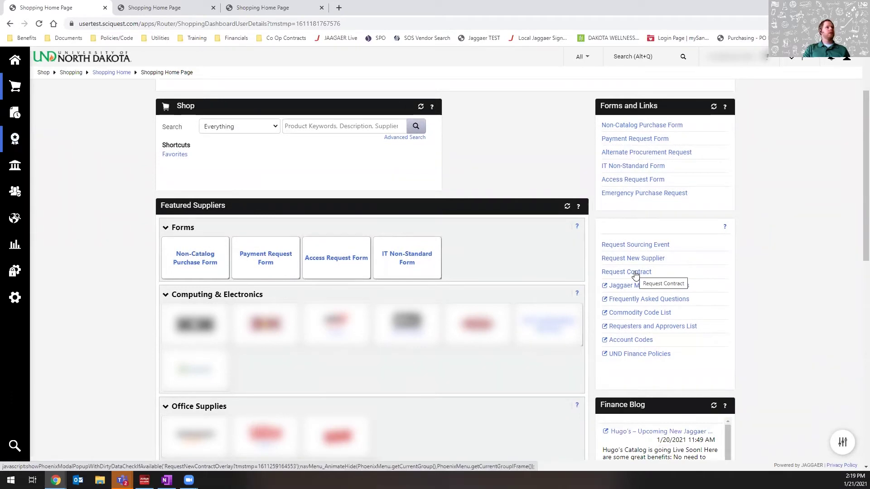
scroll(635, 275, "up", 1)
left_click(632, 317)
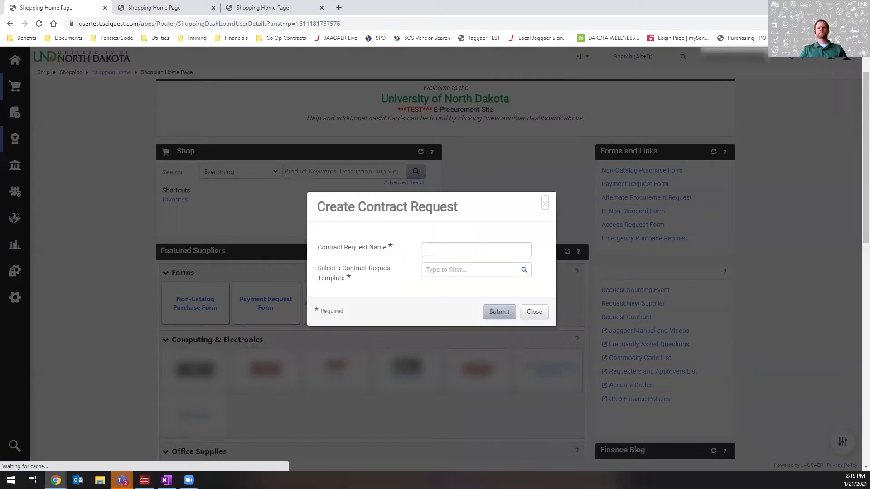
Create a contract request named Service Agreement for "X" Instrument using the Contract Request template
left_click(475, 250)
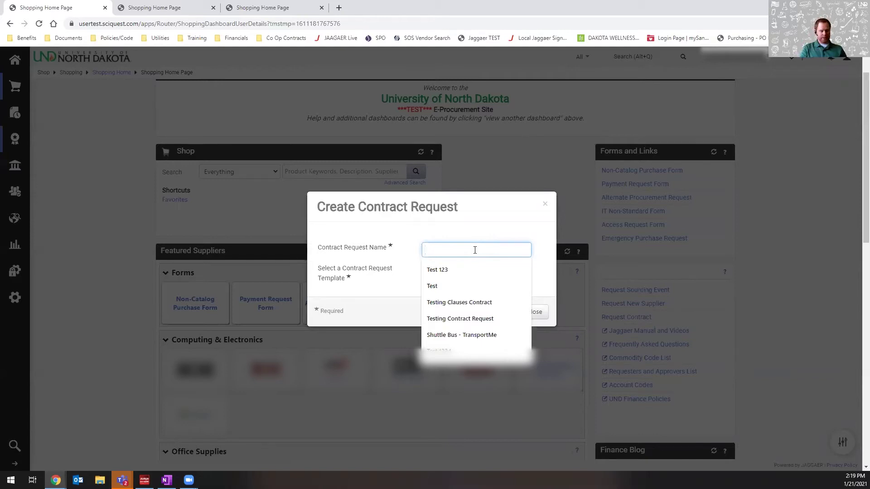
type("Service Agreement ")
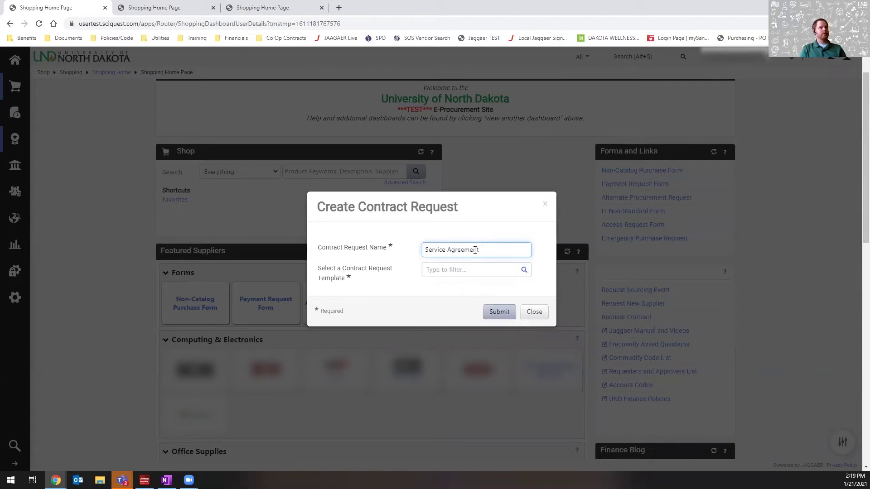
type("for \"X\" Instrument")
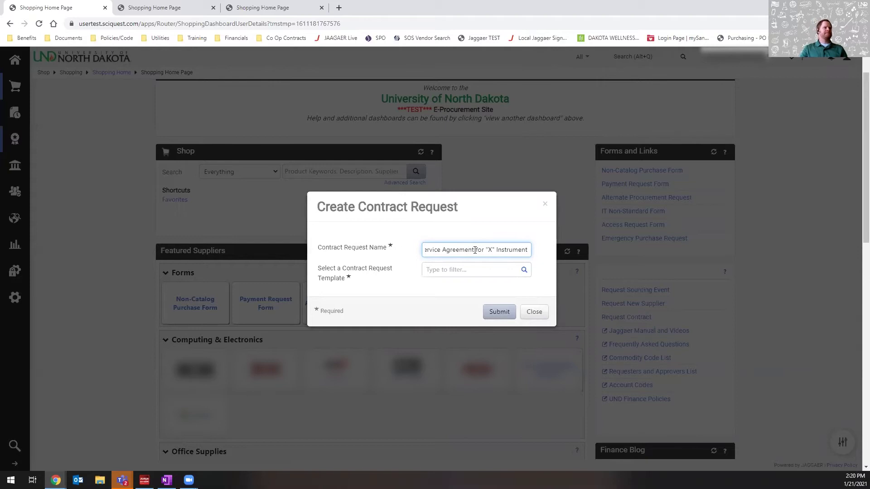
left_click(474, 270)
left_click(465, 283)
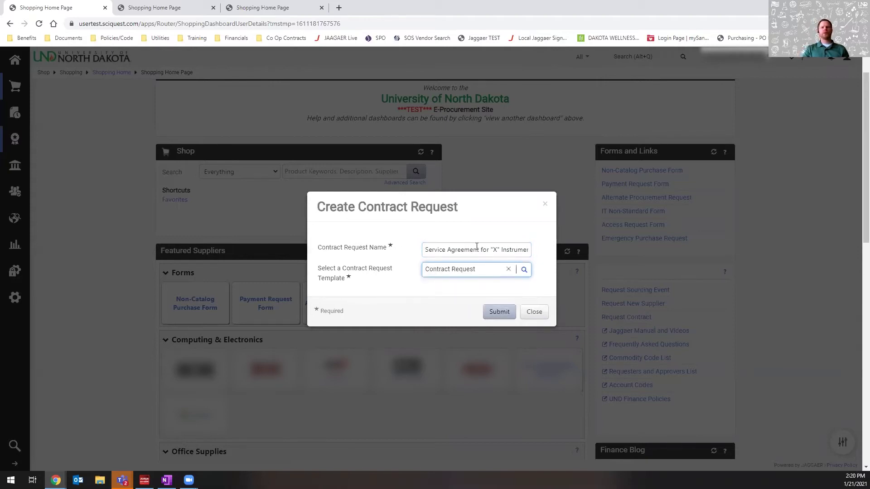
left_click(496, 312)
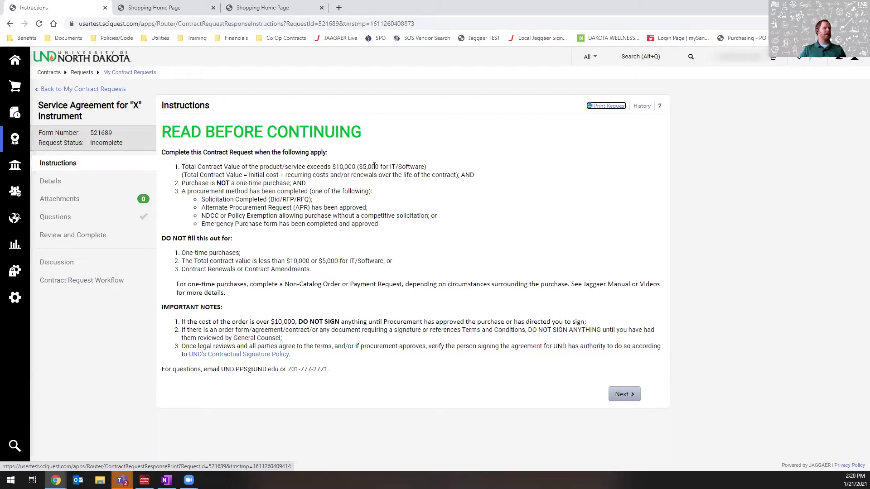
Read the request's instructions and advance through its Details and Attachments pages to the contract questions
left_click_drag(183, 175, 240, 173)
left_click(267, 175)
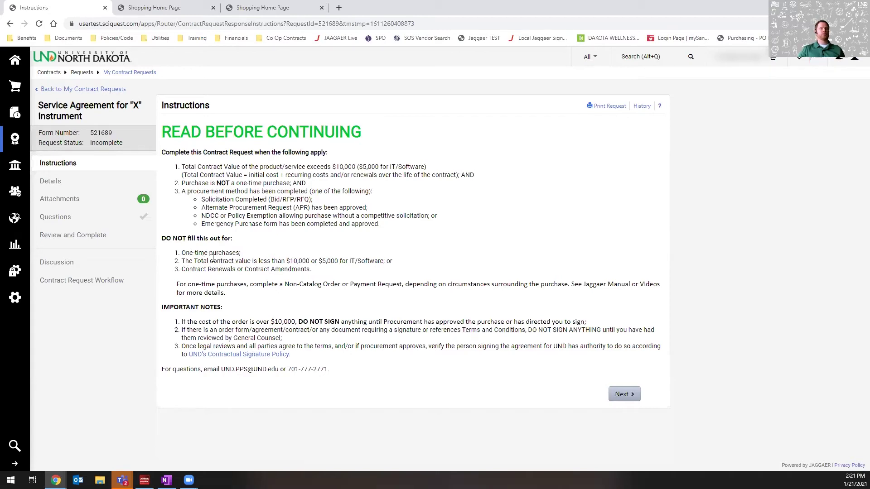
left_click(57, 183)
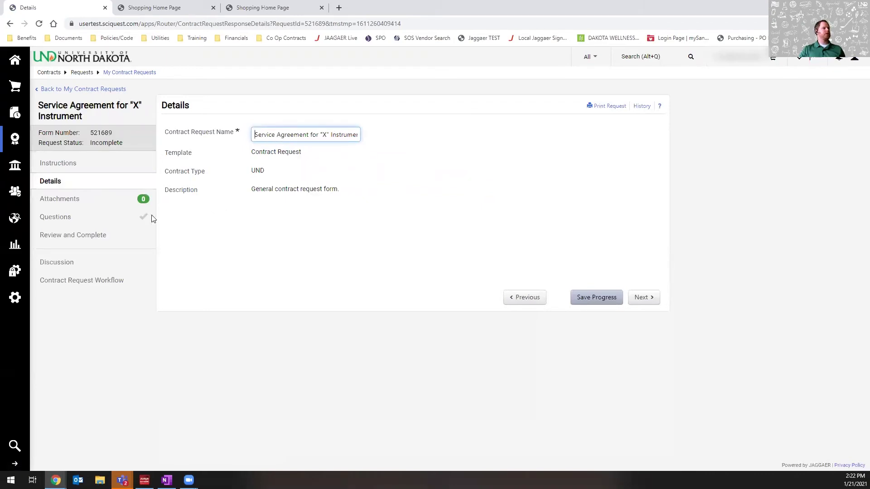
left_click(637, 296)
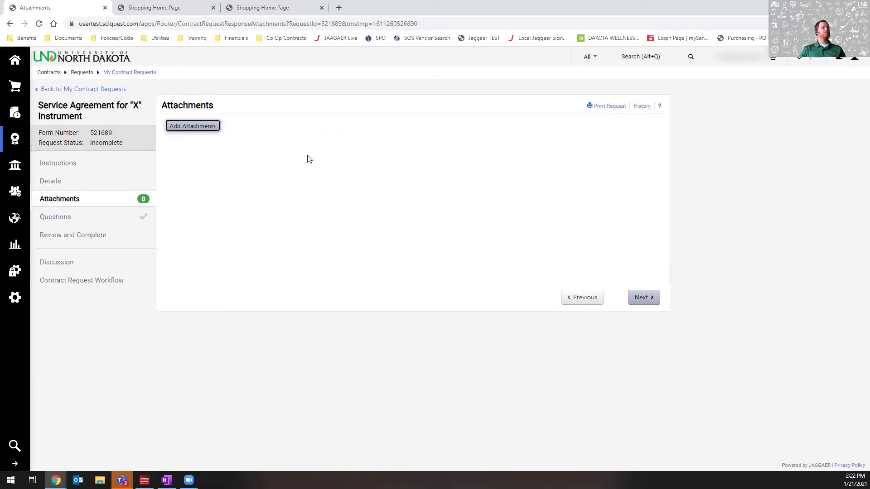
left_click(645, 299)
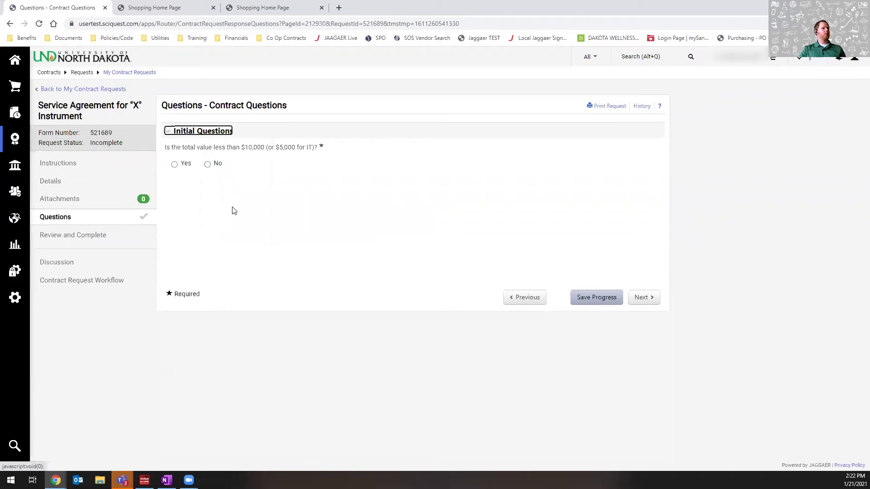
Answer No to the initial questions on total value under $10,000, one-time purchase, and renewing or amending an existing contract
left_click(207, 164)
left_click(207, 207)
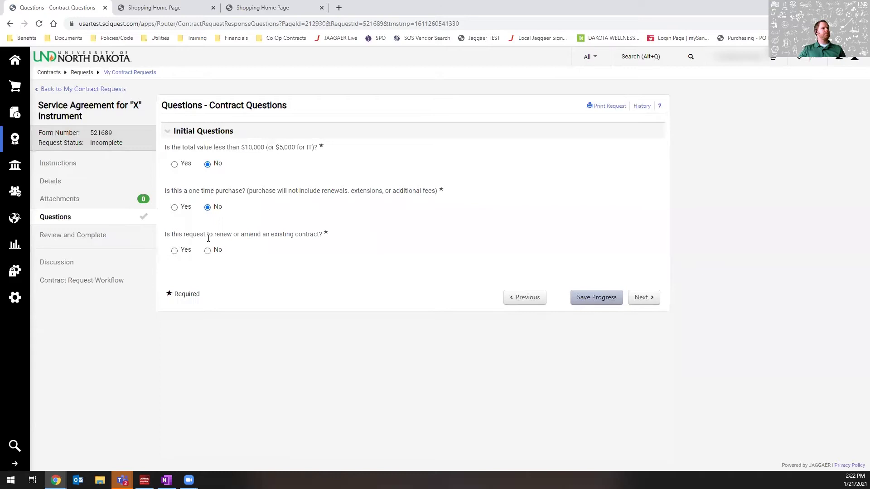
left_click(208, 251)
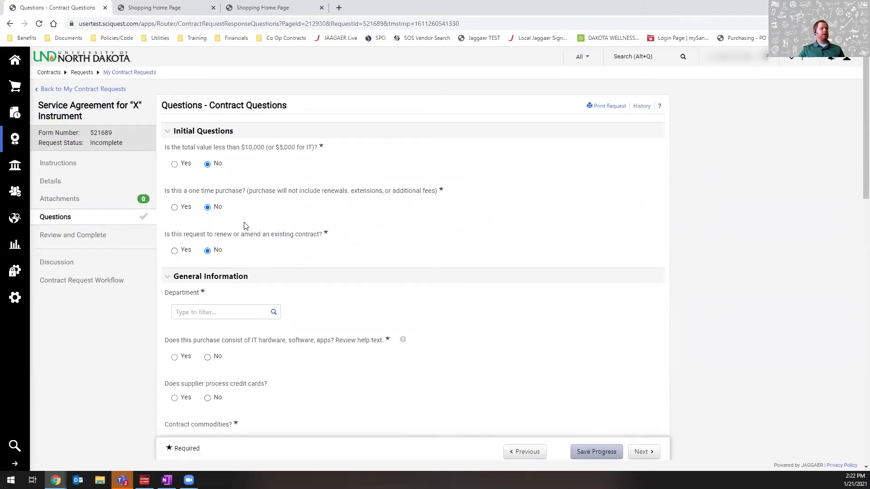
left_click(181, 168)
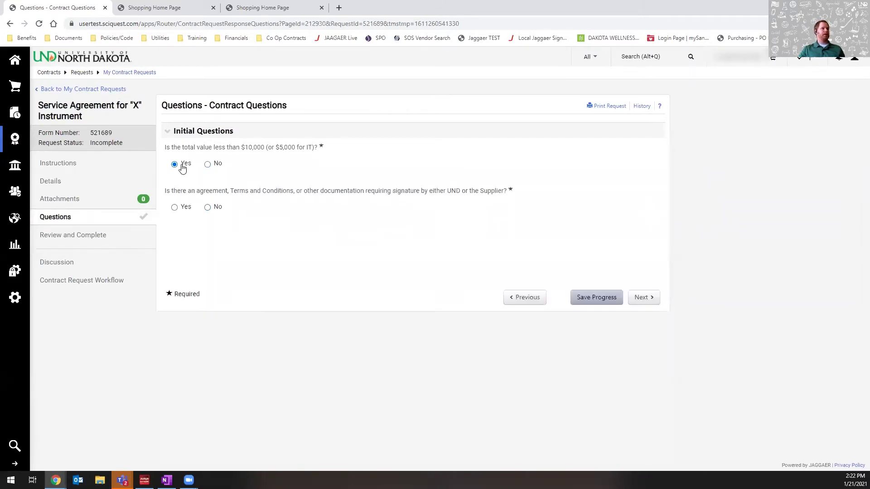
left_click(215, 168)
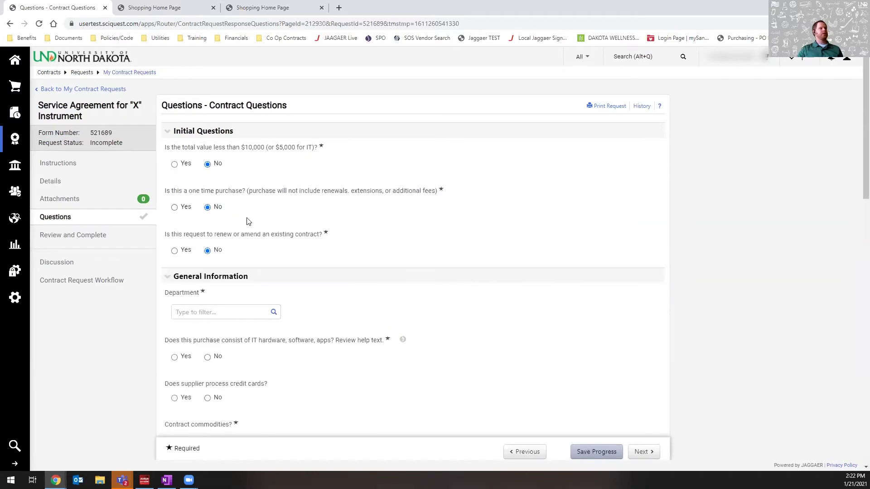
Set the department to 3130 - Procurement & Payment Services and answer Yes to the IT hardware, software, apps question
scroll(244, 218, "down", 1)
scroll(245, 216, "down", 2)
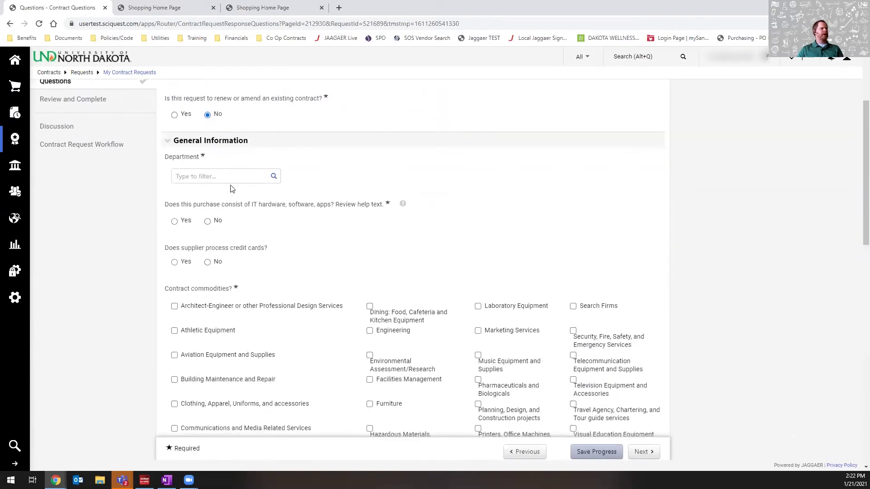
left_click(225, 180)
type("31030")
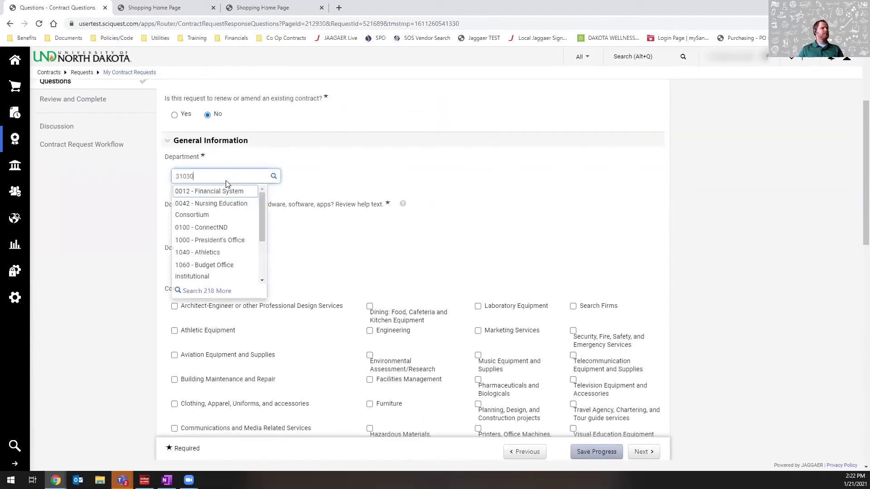
key("BackSpace")
key("BackSpace")
type("30")
left_click(223, 193)
scroll(290, 188, "down", 1)
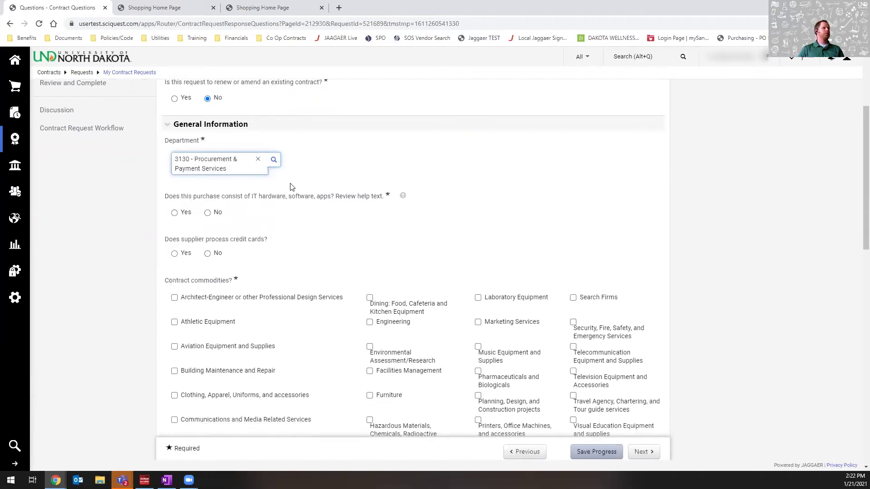
left_click(183, 184)
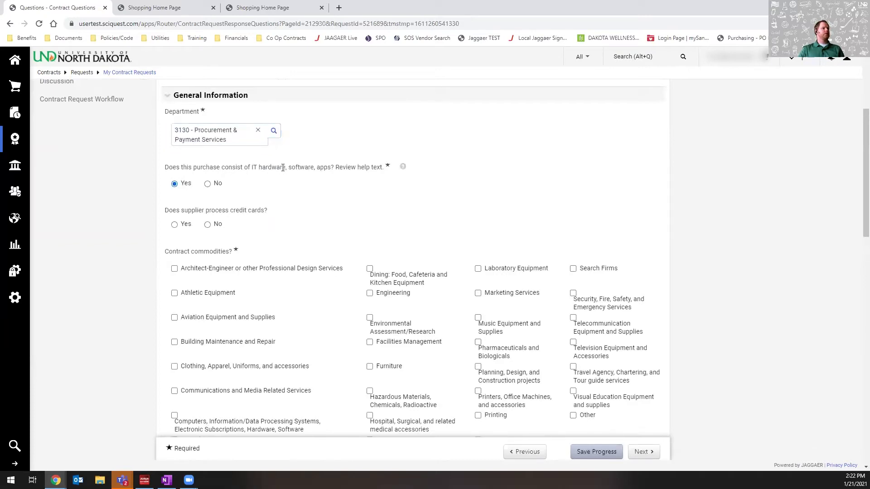
Answer No for whether the supplier processes credit cards and select Laboratory Equipment as the contract commodity
scroll(272, 180, "down", 1)
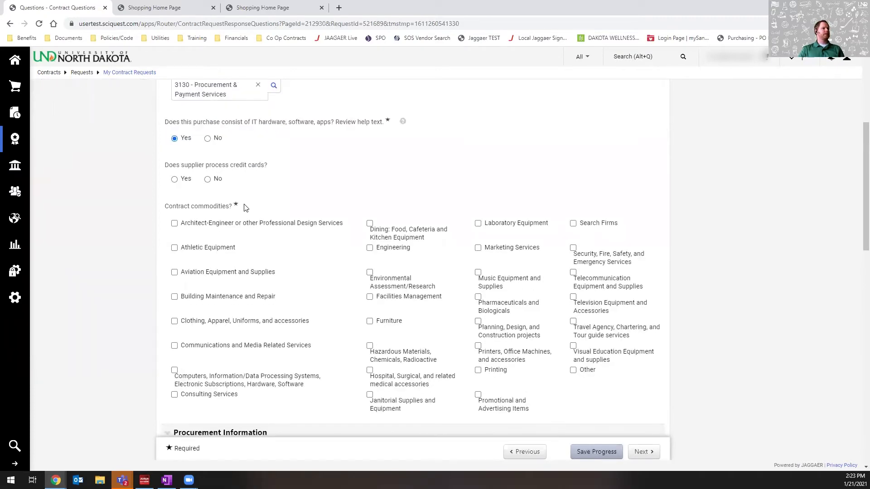
left_click_drag(169, 166, 261, 166)
left_click(226, 180)
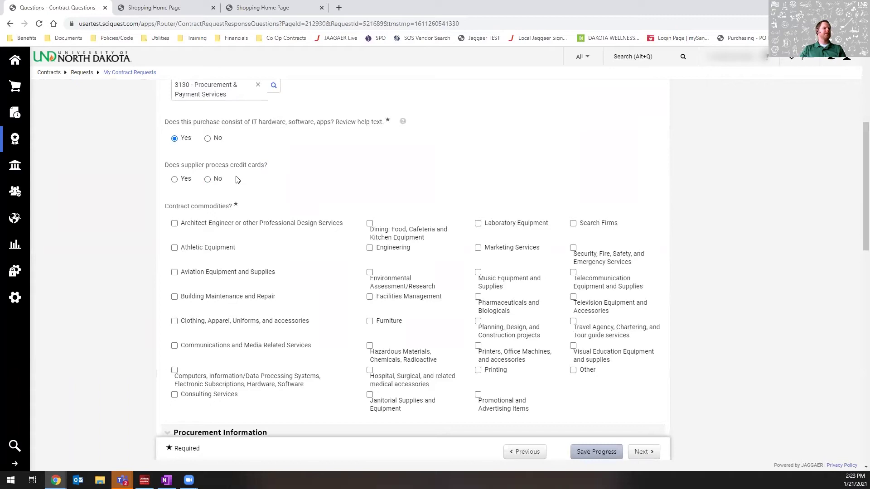
left_click(211, 180)
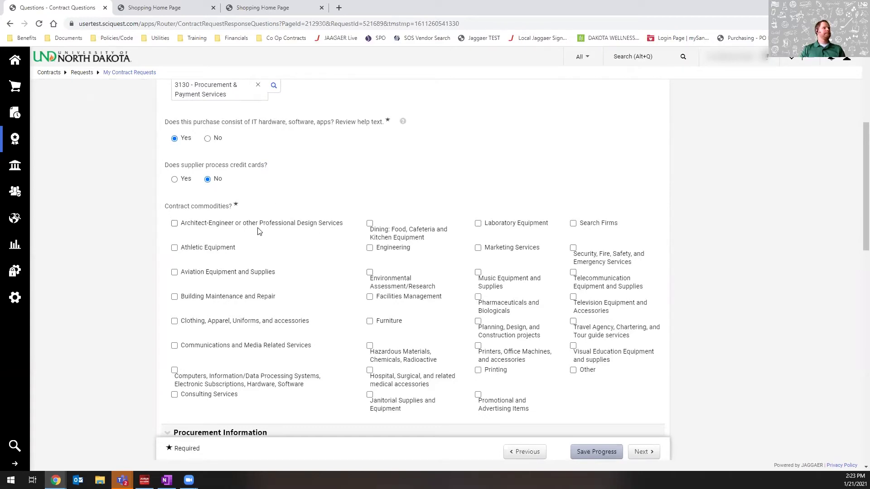
scroll(299, 189, "down", 1)
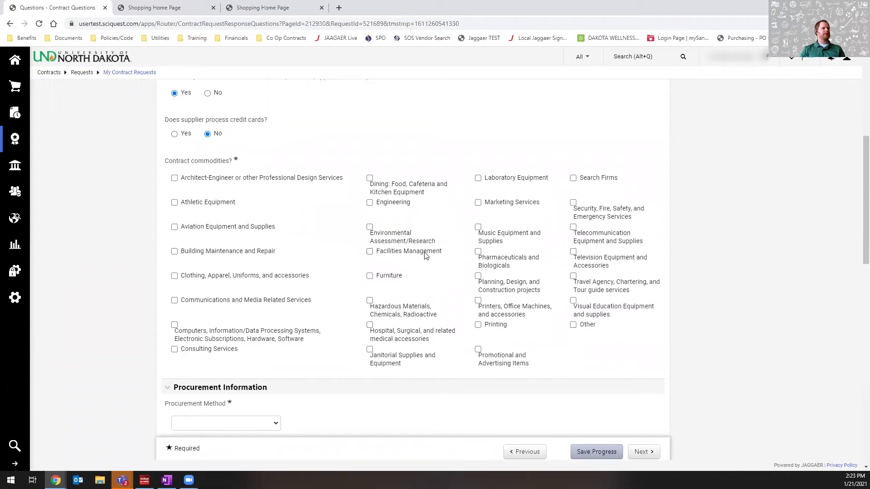
left_click(478, 179)
Set the procurement method to Alternate Procurement with Bid/RFP/Alt Proc number 123456
scroll(472, 203, "down", 1)
scroll(472, 202, "down", 3)
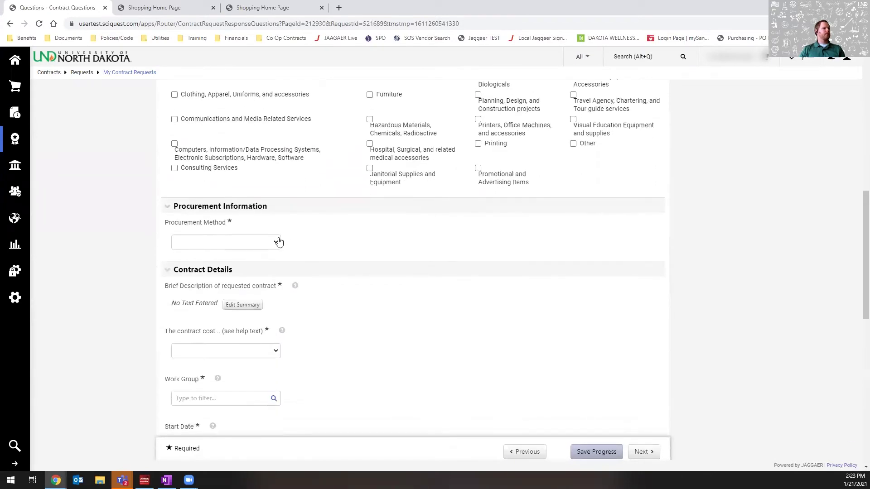
left_click(272, 242)
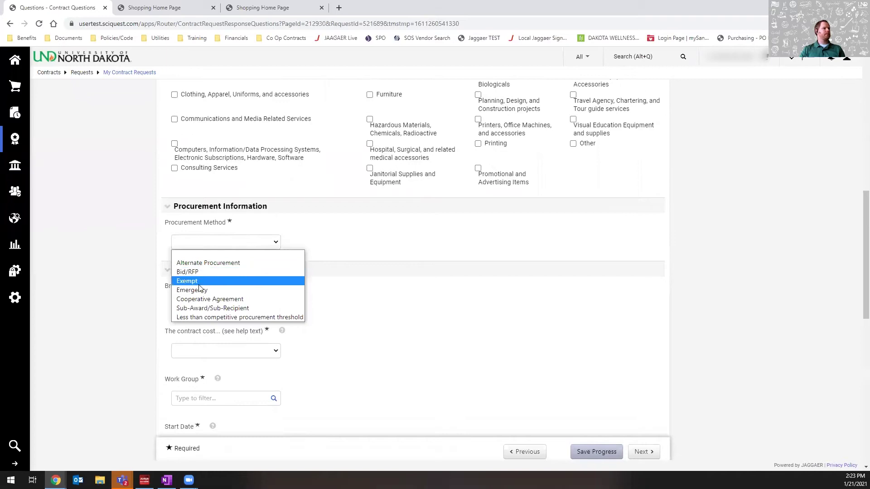
left_click(219, 263)
left_click(242, 293)
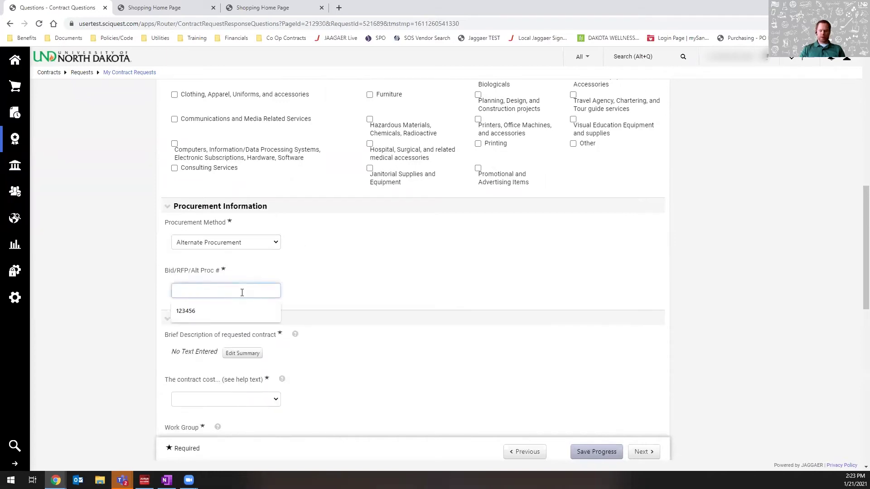
type("123456")
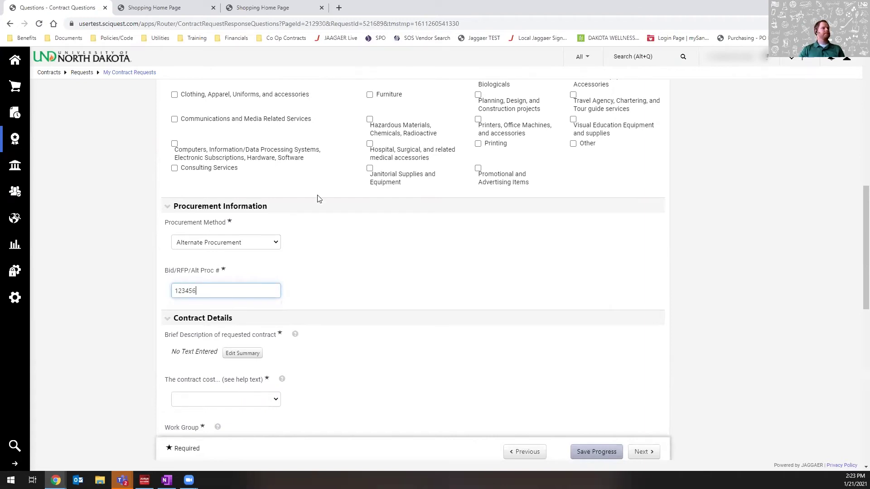
Enter "Instrument s/n 1253456sdf" as the brief description of the requested contract
scroll(285, 222, "down", 2)
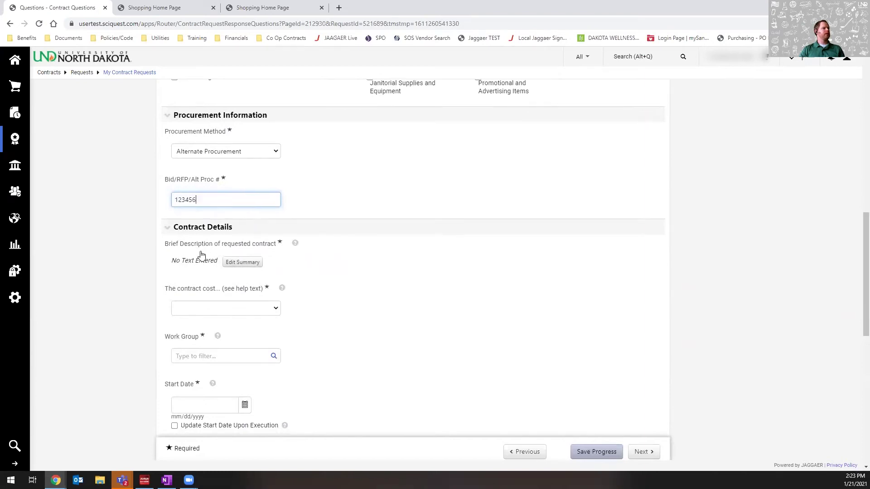
scroll(202, 252, "down", 1)
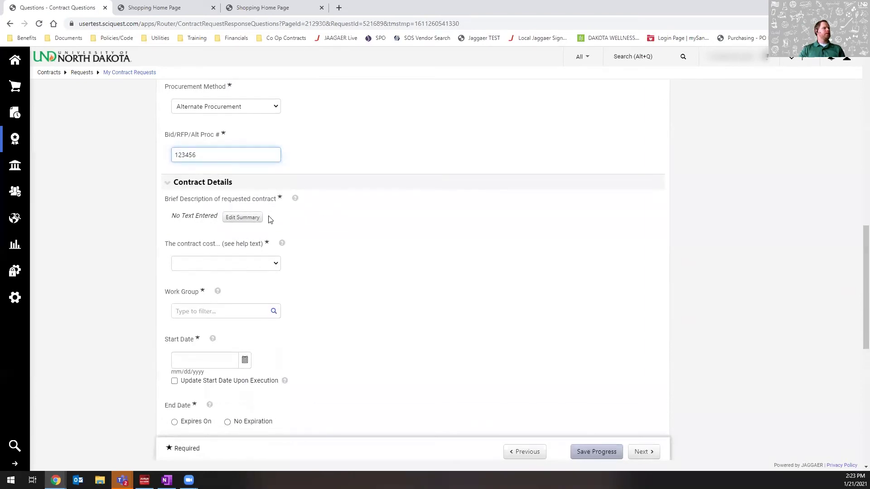
left_click(244, 218)
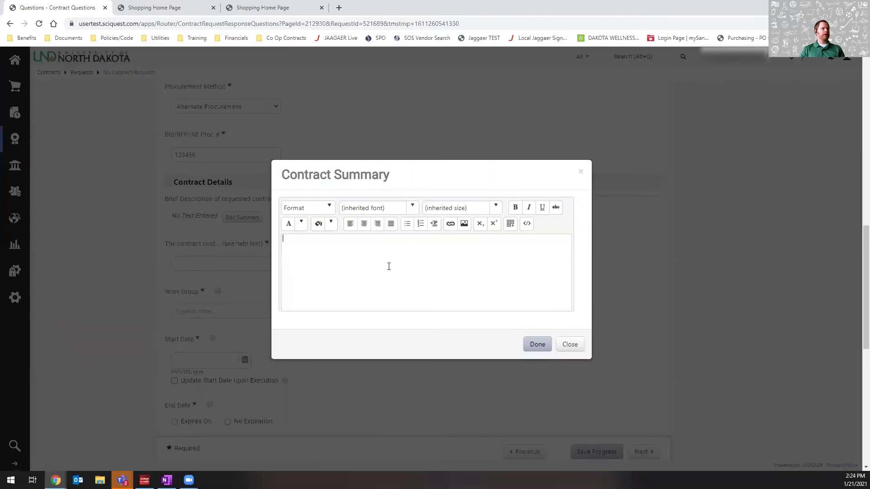
type("Instruement")
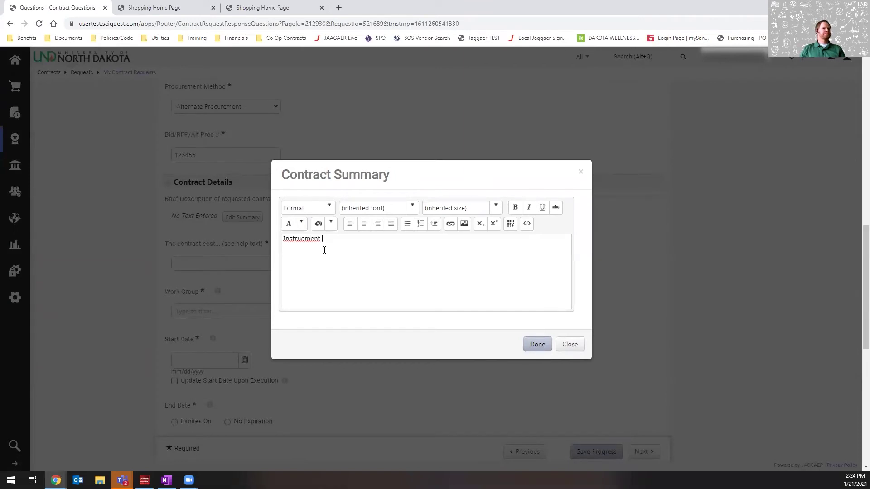
key("BackSpace")
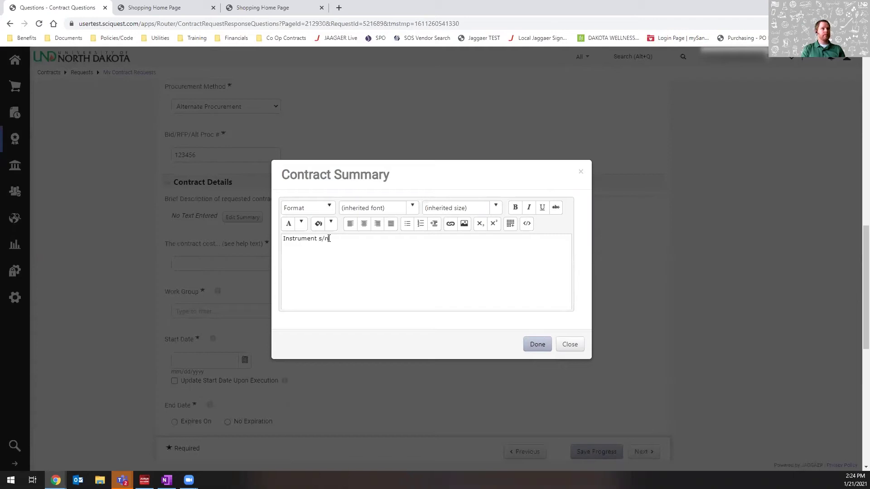
type("1253456sdf")
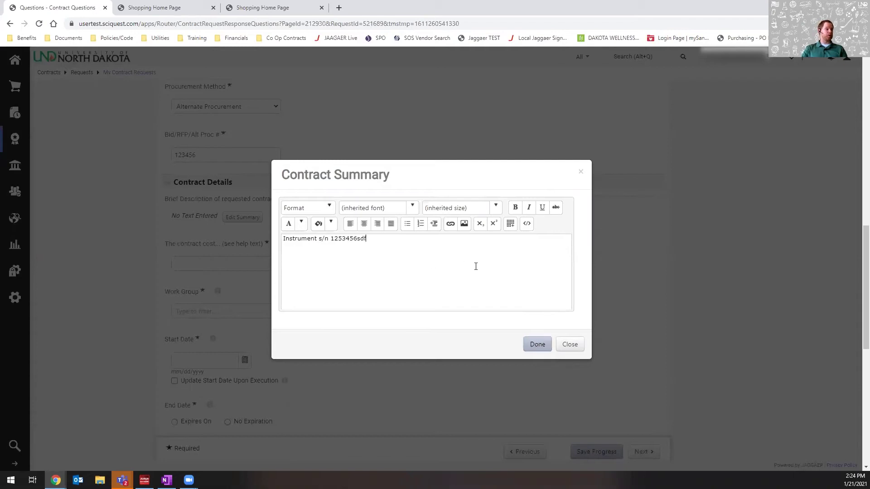
left_click(538, 344)
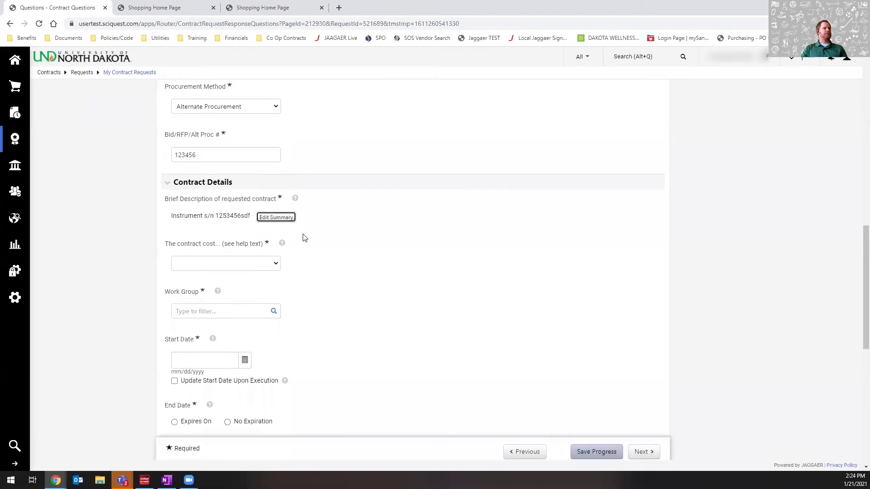
Read the help text on contract cost and set the contract cost to "is priced per unit"
scroll(290, 235, "down", 1)
left_click(270, 219)
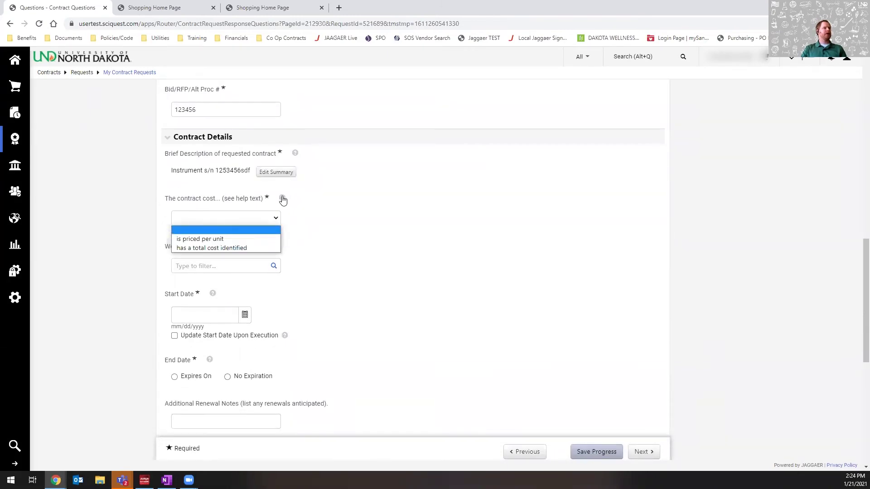
left_click(283, 199)
left_click(282, 199)
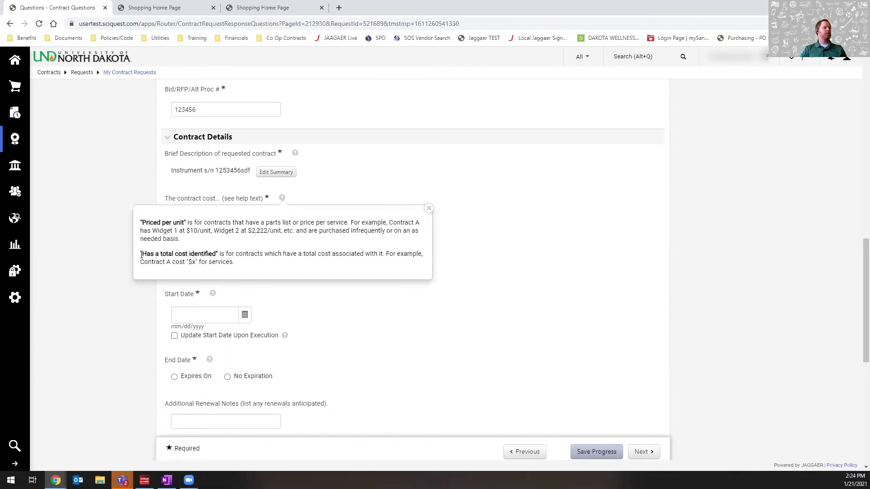
left_click_drag(141, 254, 221, 257)
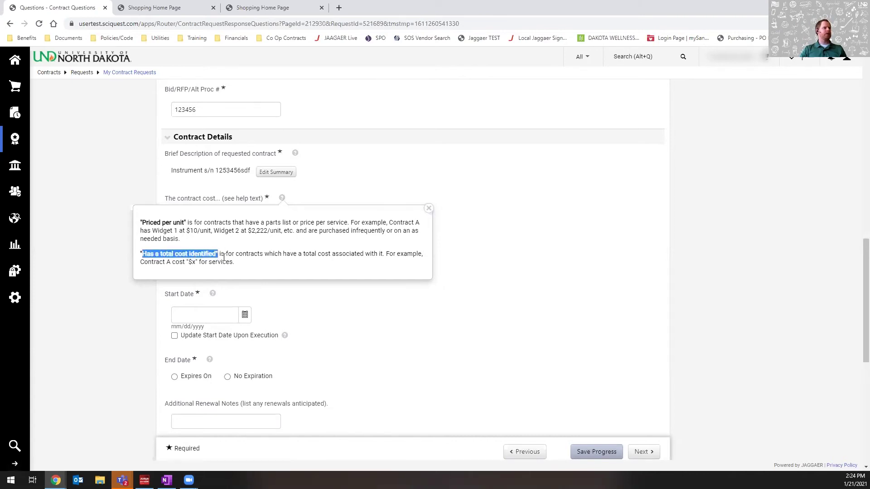
left_click(242, 263)
left_click(428, 208)
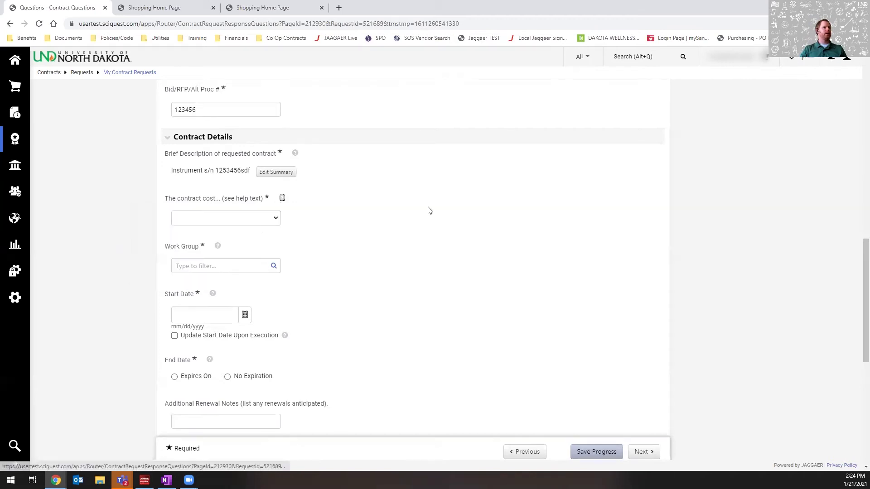
left_click(254, 221)
left_click(230, 240)
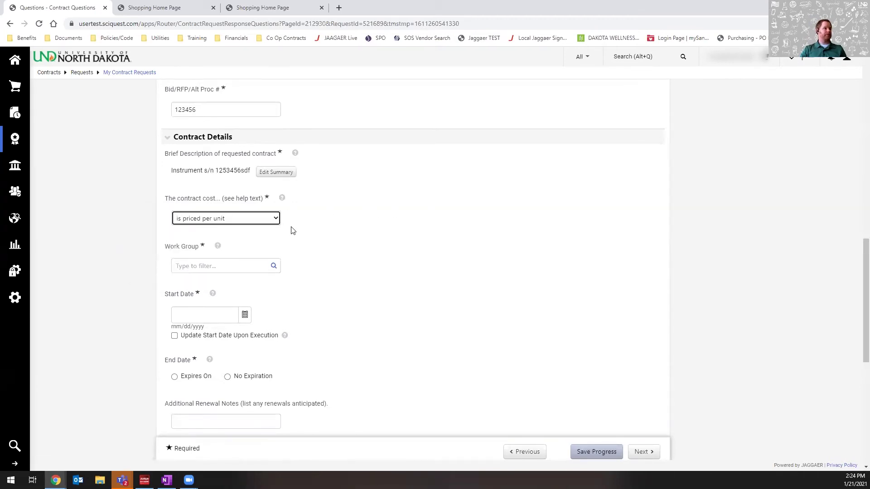
Check the Work Group help text and assign the contract to the Purchasing work group
scroll(298, 226, "down", 2)
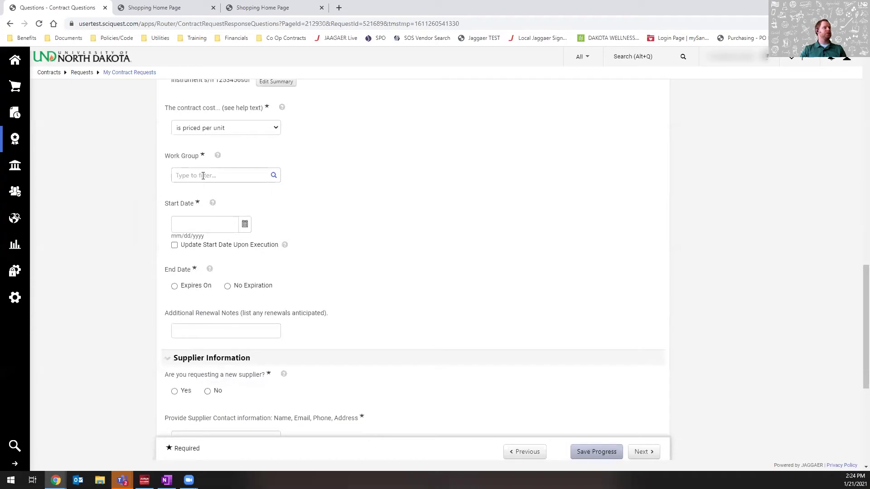
left_click(189, 174)
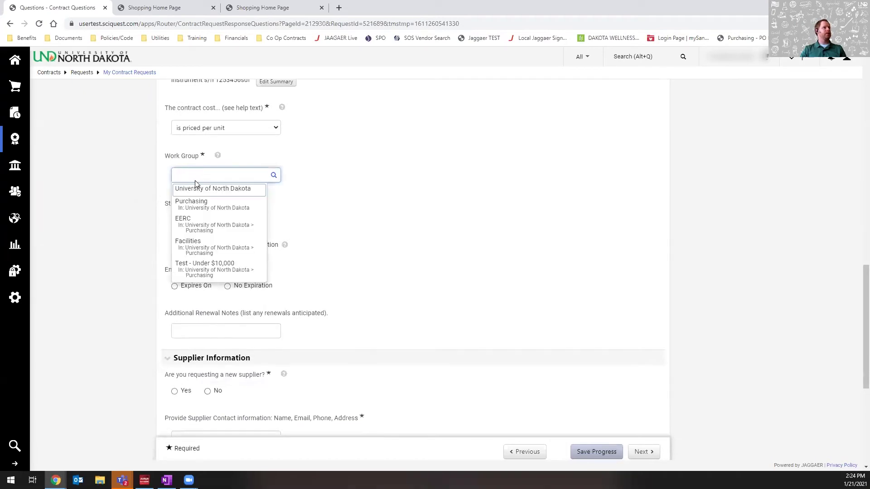
left_click(218, 156)
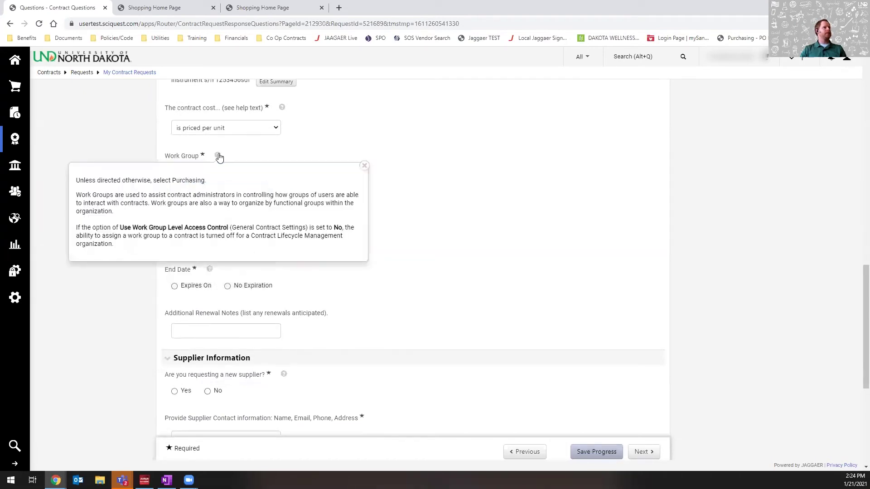
left_click(218, 156)
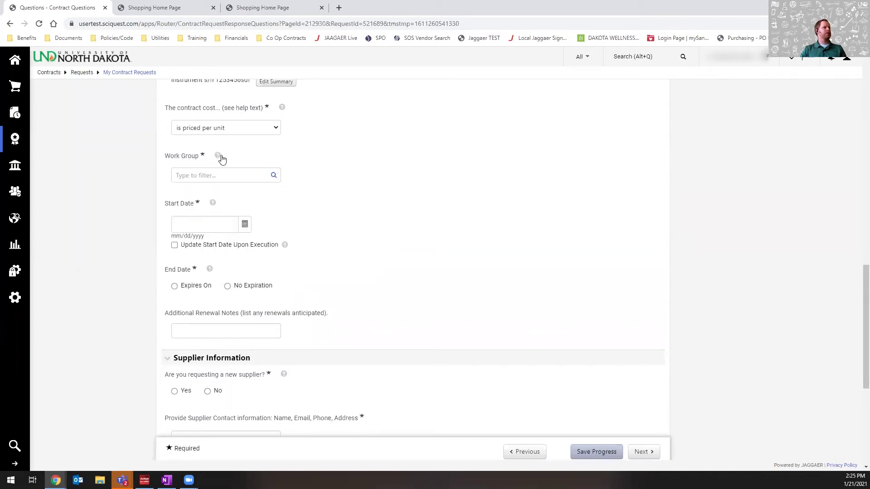
left_click(205, 177)
left_click(199, 207)
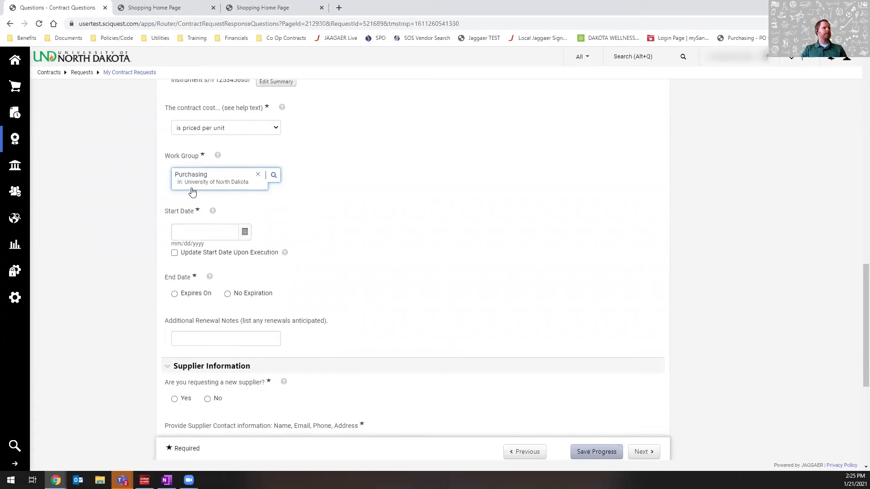
Set the contract's start date to 01/22/2021
left_click(203, 228)
left_click(284, 227)
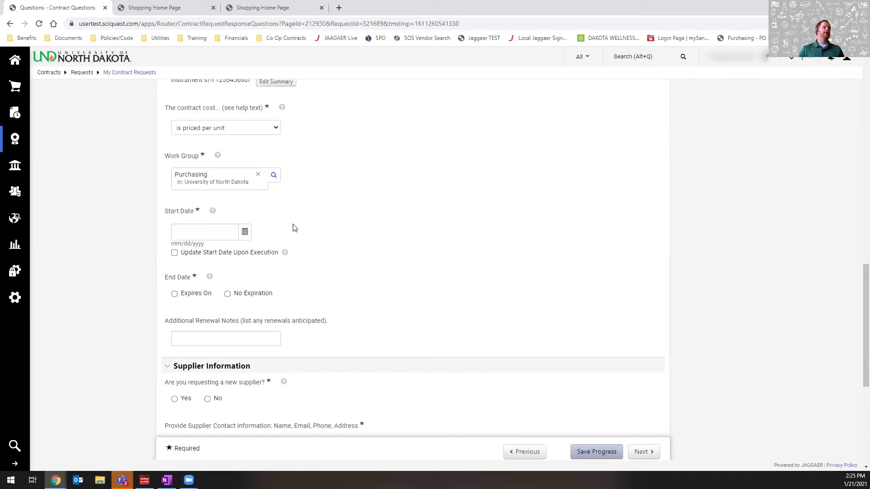
left_click(246, 233)
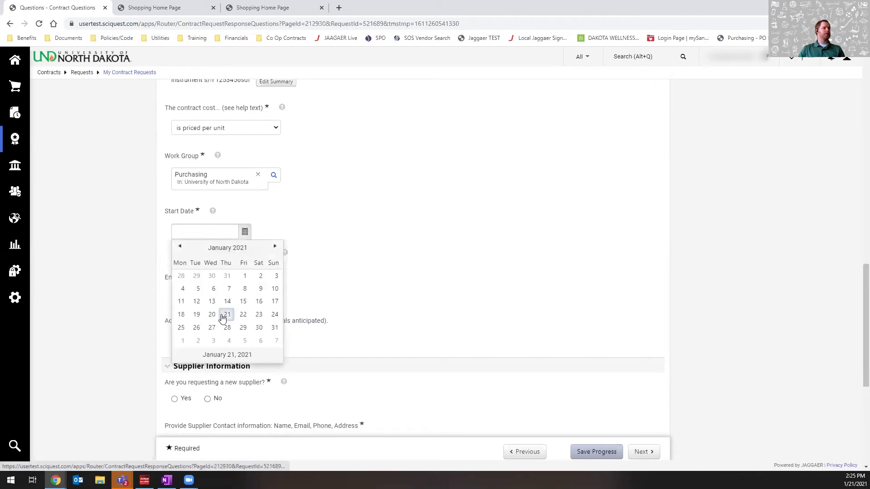
left_click(223, 317)
left_click(244, 232)
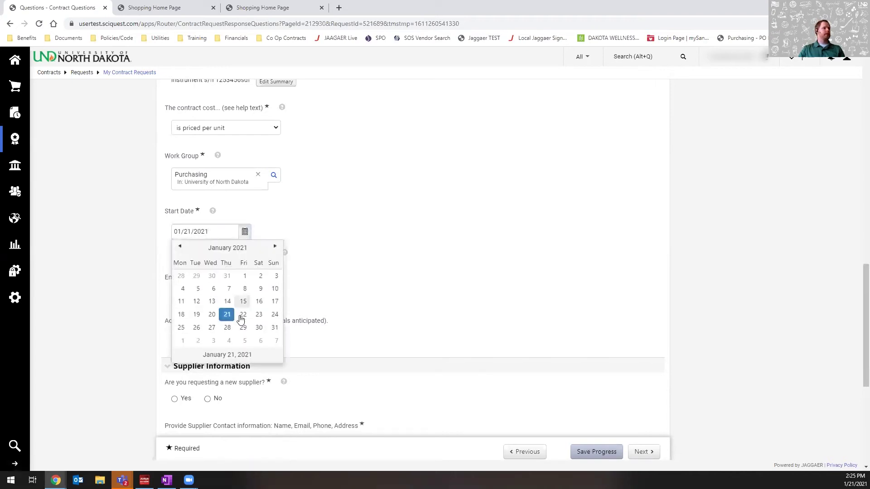
left_click(241, 318)
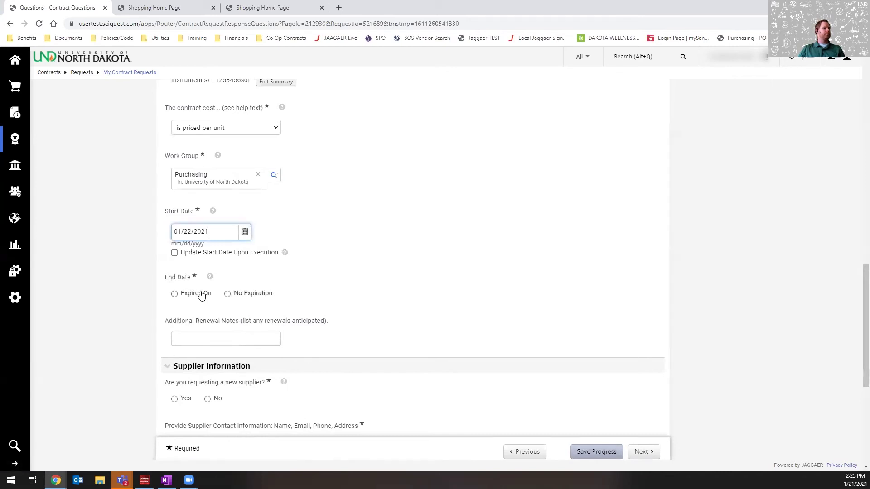
Give the contract an expiring end date of 01/21/2022
scroll(247, 253, "down", 1)
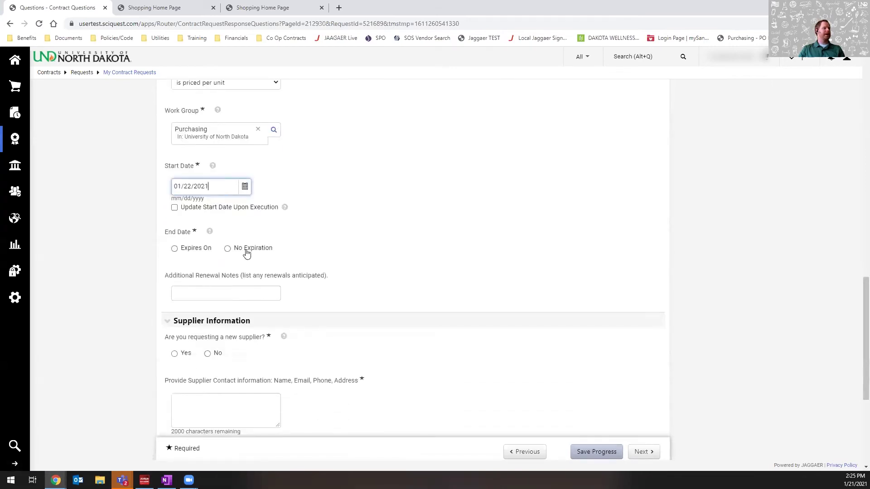
scroll(247, 254, "down", 1)
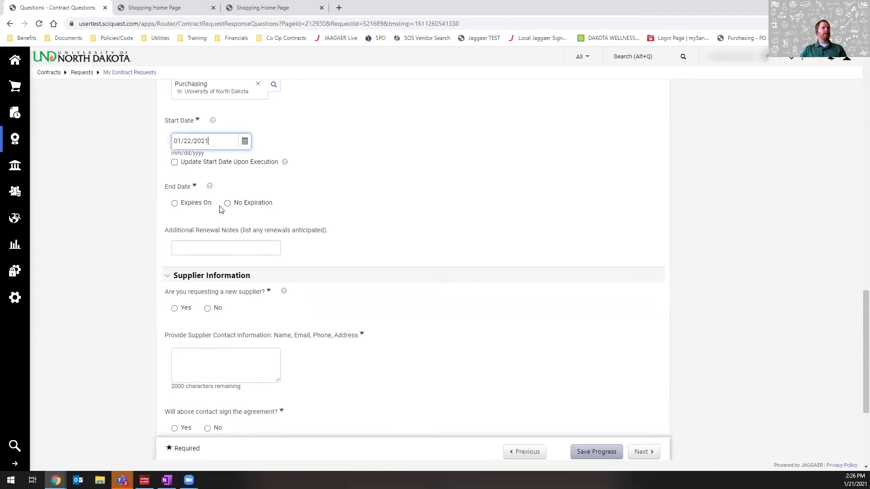
left_click(197, 207)
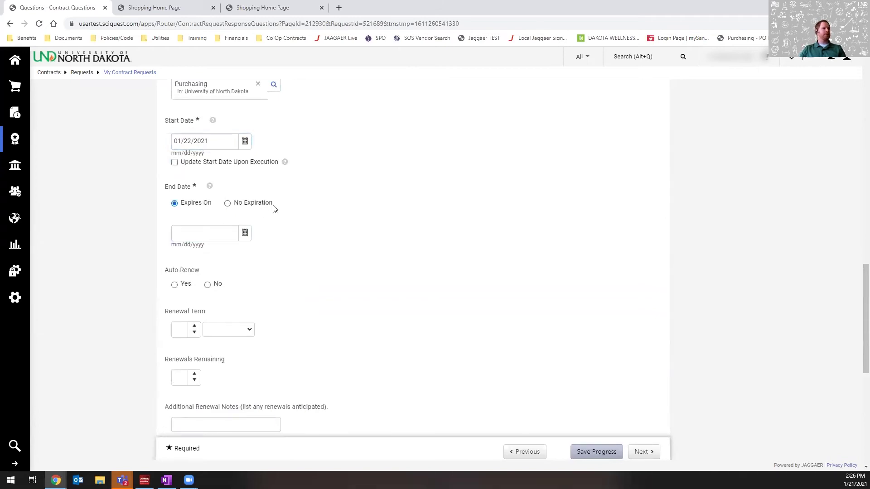
scroll(269, 199, "down", 1)
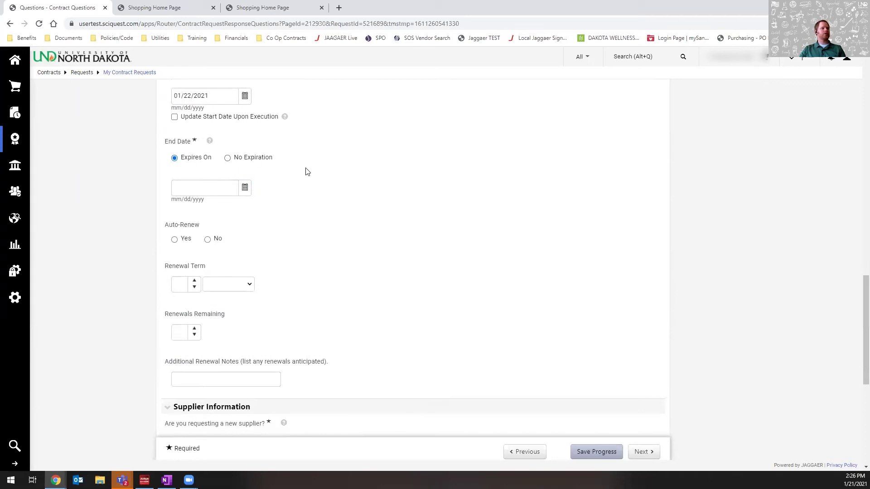
left_click(244, 188)
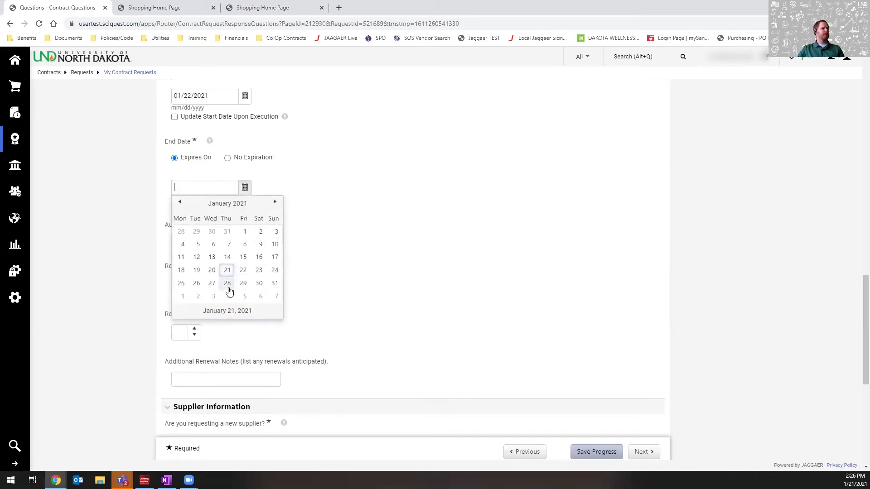
left_click(225, 271)
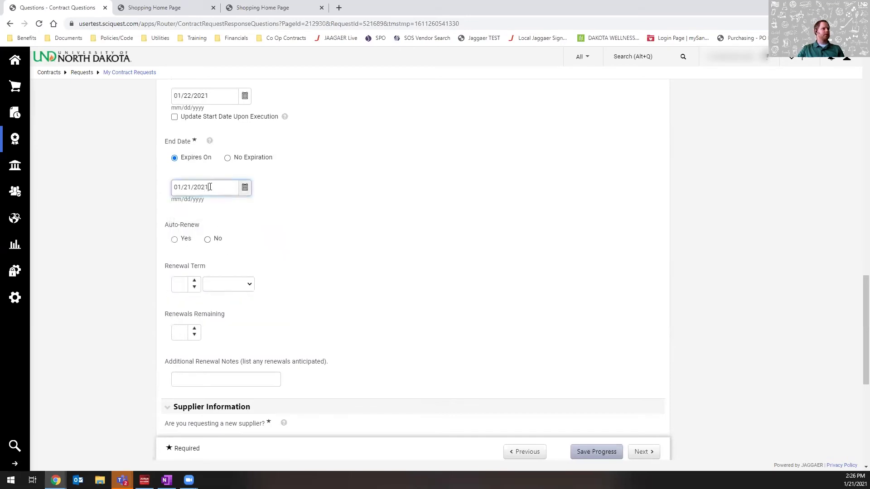
key("BackSpace")
type("2")
Set Auto-Renew to No and the renewal term to 1 Years
scroll(241, 235, "down", 1)
left_click(209, 195)
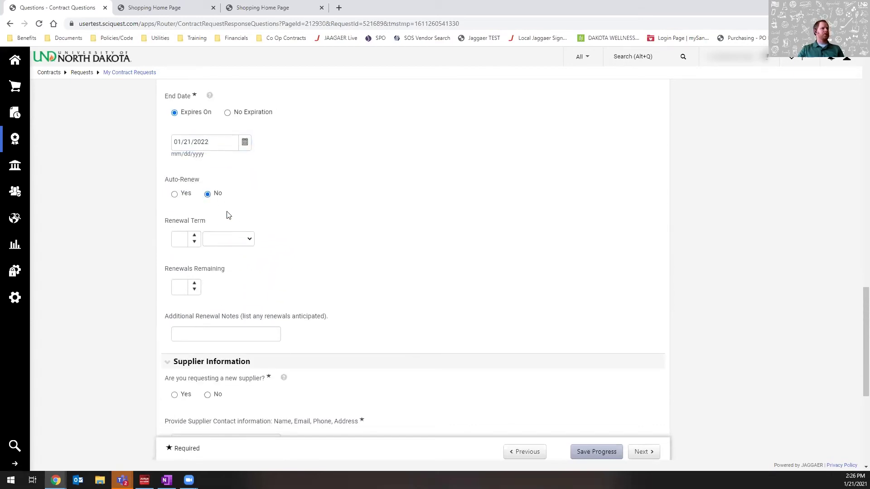
scroll(273, 204, "down", 1)
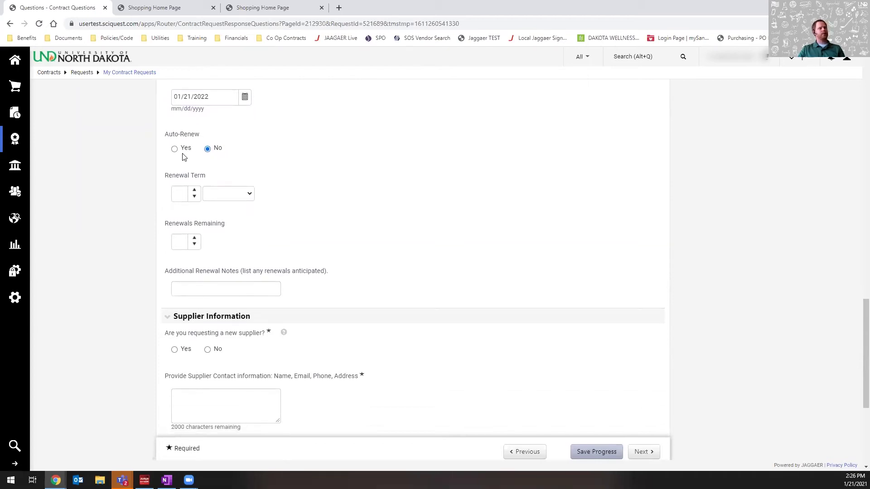
left_click(180, 188)
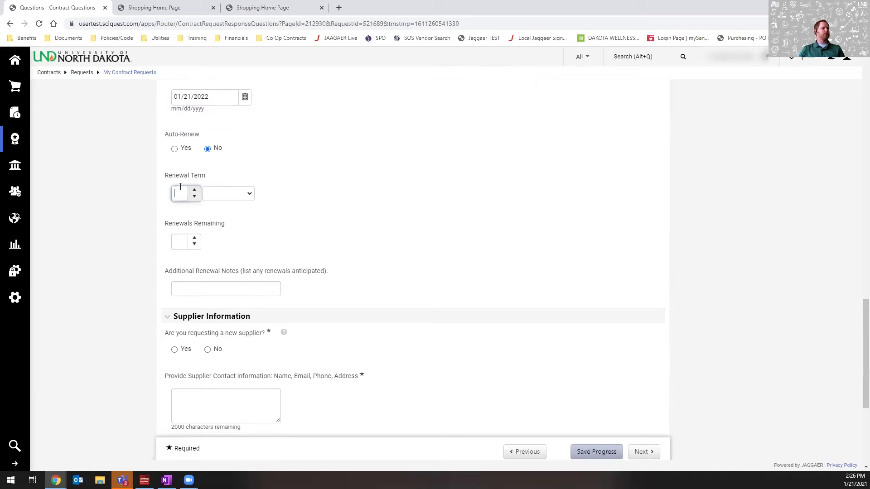
left_click(302, 195)
left_click(188, 197)
left_click(274, 197)
scroll(231, 213, "down", 1)
left_click(225, 150)
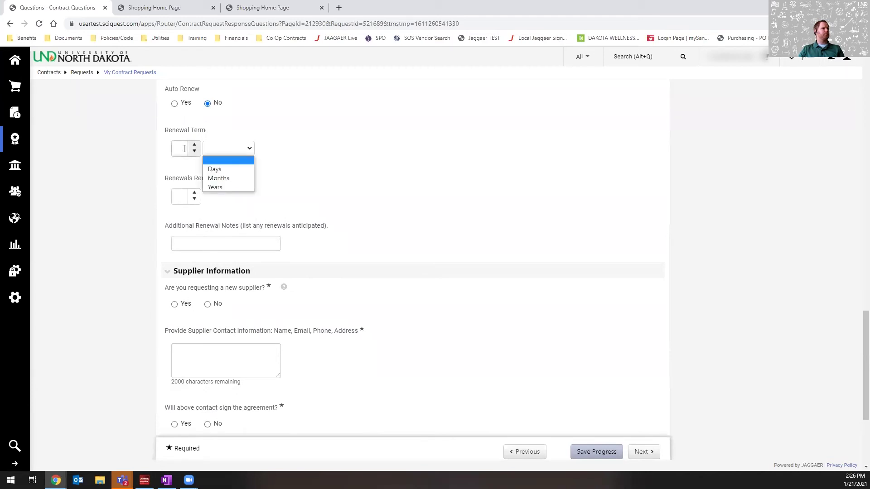
left_click(215, 187)
left_click(194, 145)
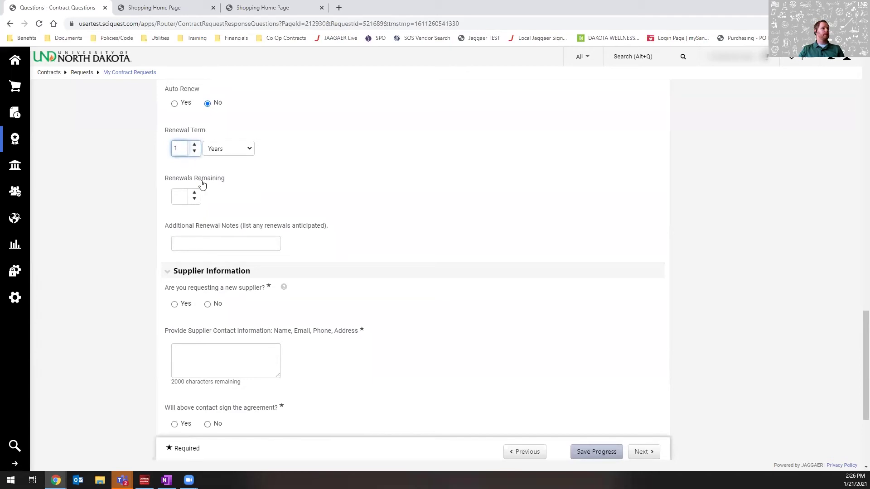
Set the number of renewals remaining to 4
left_click(184, 196)
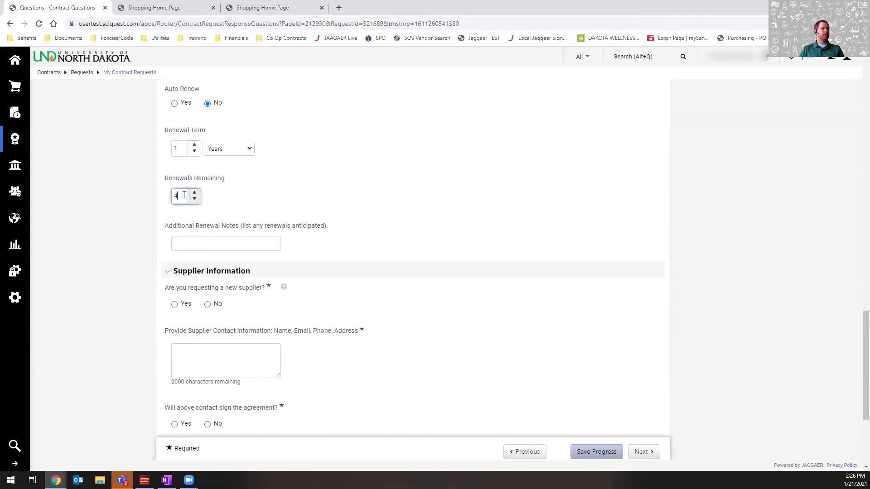
left_click(278, 166)
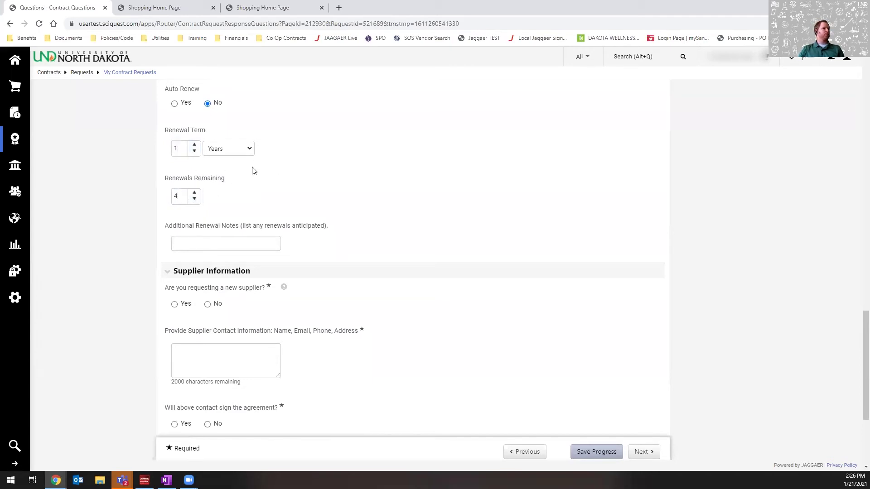
scroll(282, 170, "up", 1)
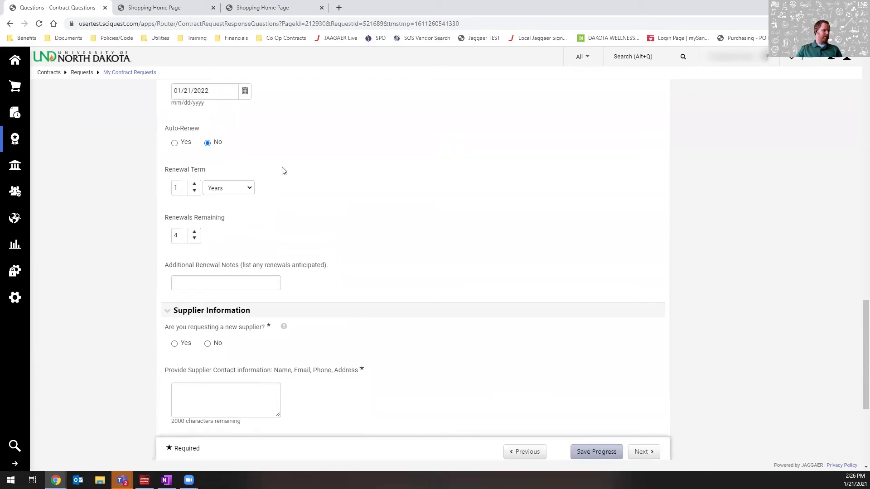
Answer No to requesting a new supplier and choose dave's company as the Second Party
scroll(281, 170, "up", 1)
scroll(223, 221, "down", 1)
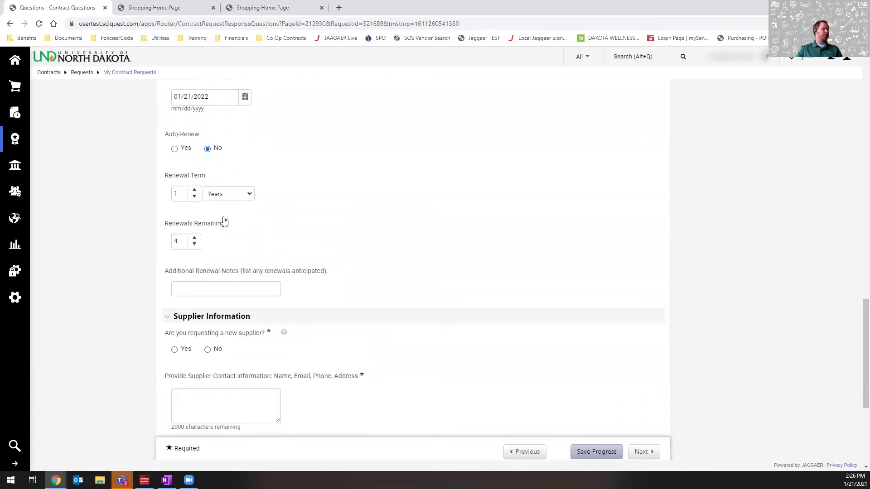
scroll(272, 213, "down", 3)
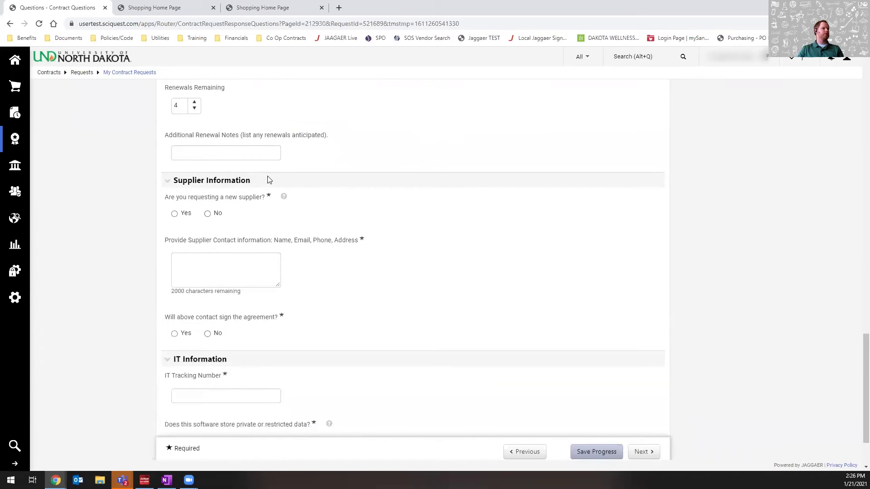
scroll(285, 168, "down", 1)
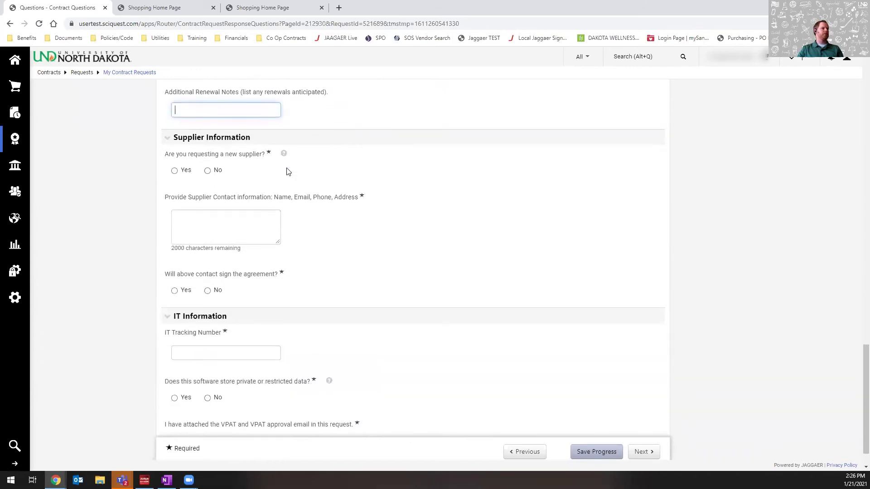
left_click(208, 168)
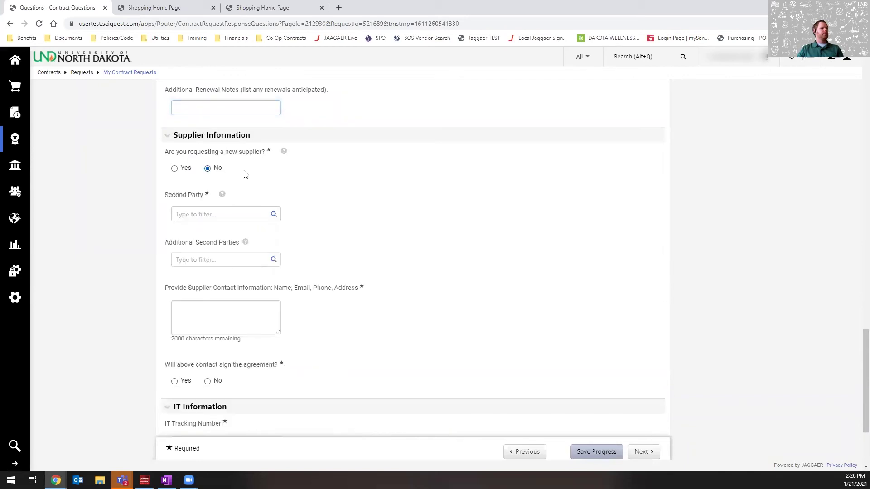
scroll(258, 191, "down", 1)
left_click(213, 169)
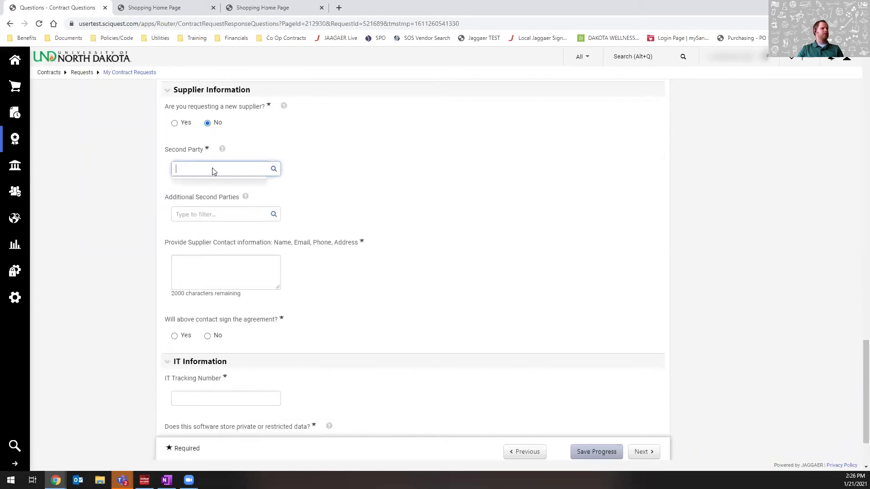
type("dave's")
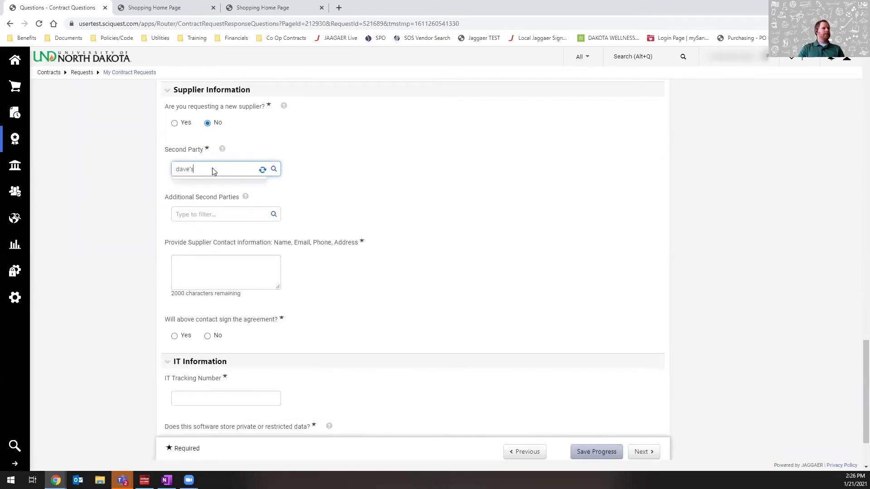
left_click(207, 187)
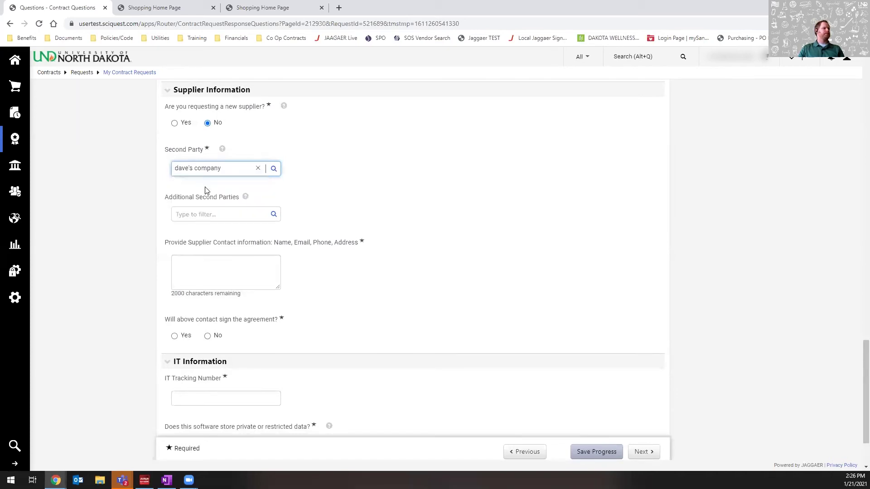
left_click(226, 216)
left_click(261, 206)
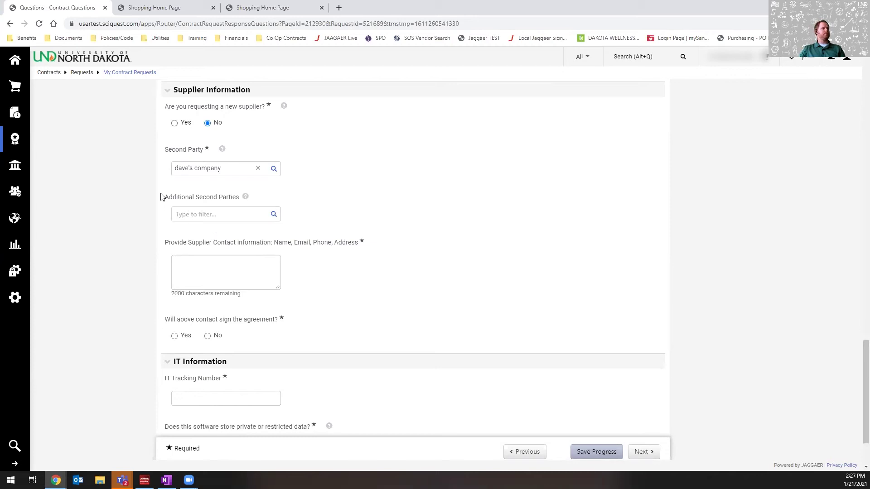
Fill in the supplier contact information with "Who have you been working with"
scroll(278, 214, "down", 1)
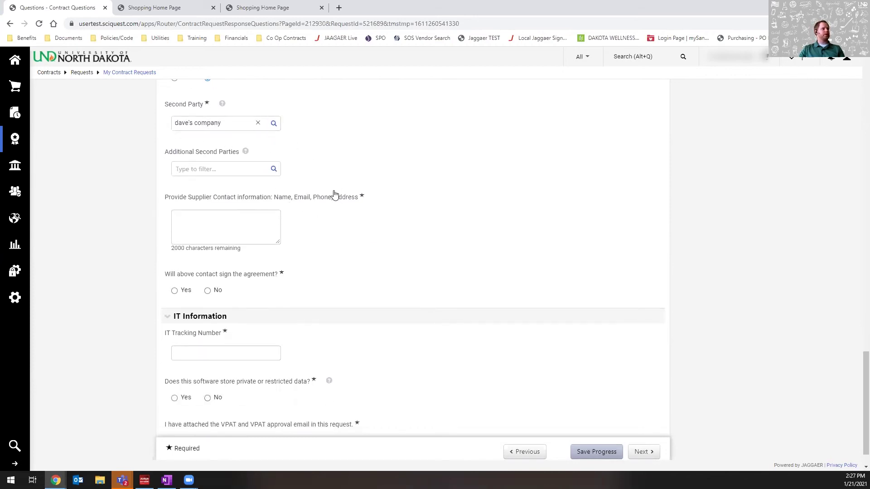
scroll(340, 202, "down", 1)
left_click(253, 181)
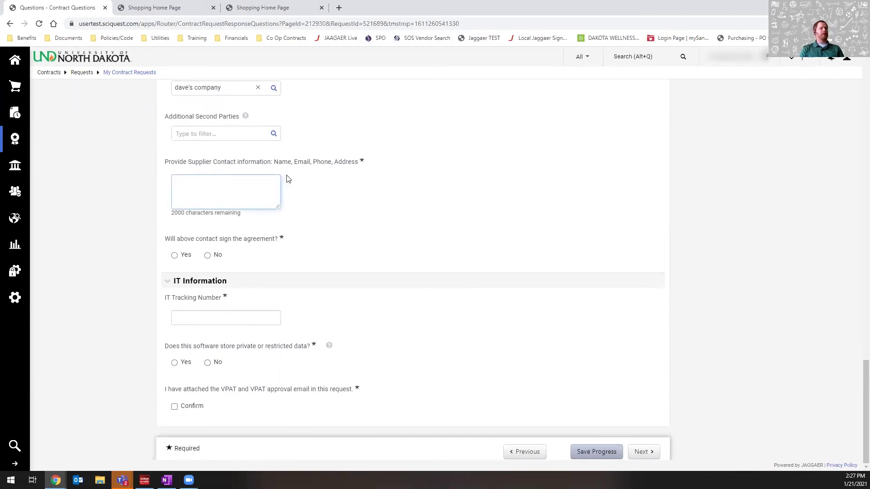
type("Who have you been working with")
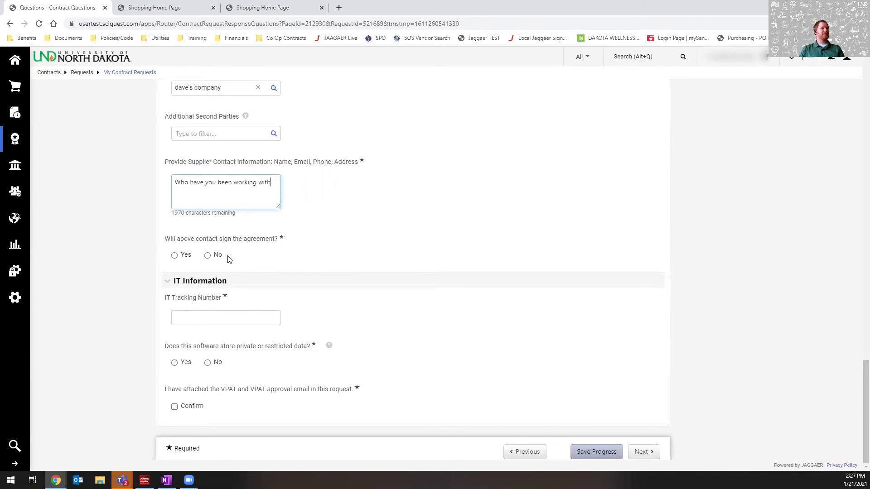
Answer No to the above contact signing the agreement and enter "who the signer is" as the signer's contact information
left_click(207, 255)
scroll(248, 258, "down", 1)
left_click(242, 257)
type("who the signer is")
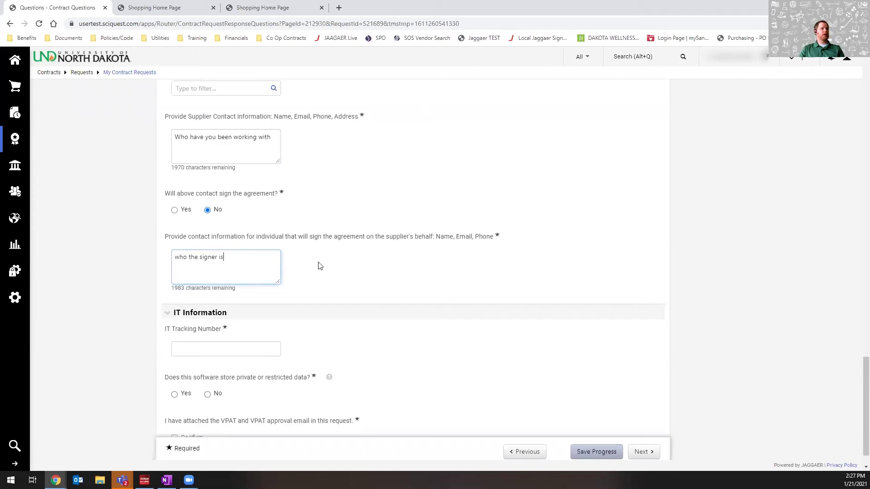
Enter 1245864 as the IT Tracking Number in the IT Information section
scroll(318, 267, "down", 1)
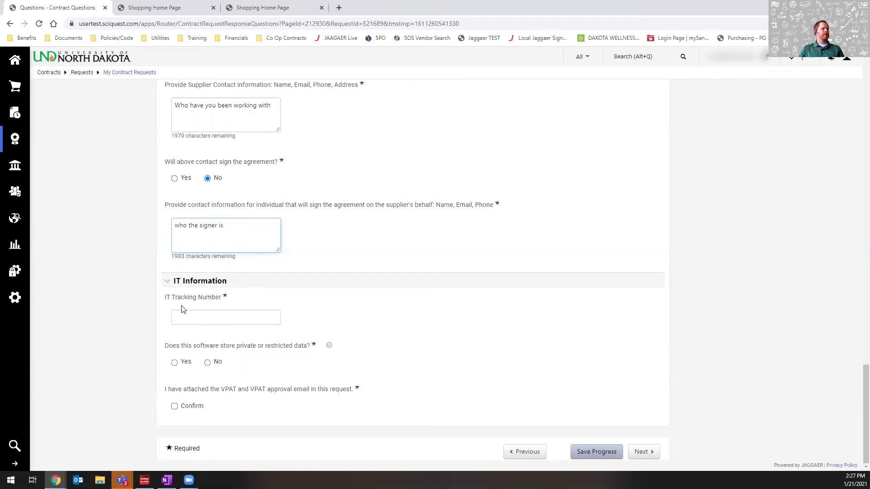
left_click(221, 315)
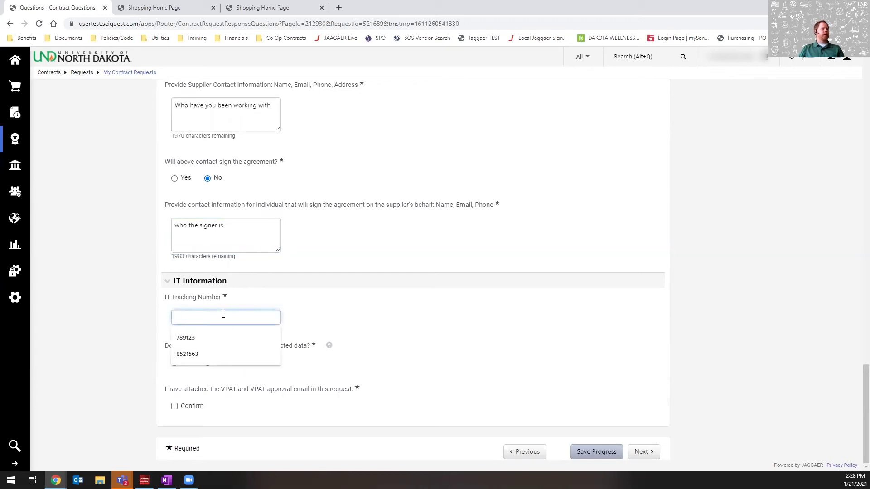
key("Escape")
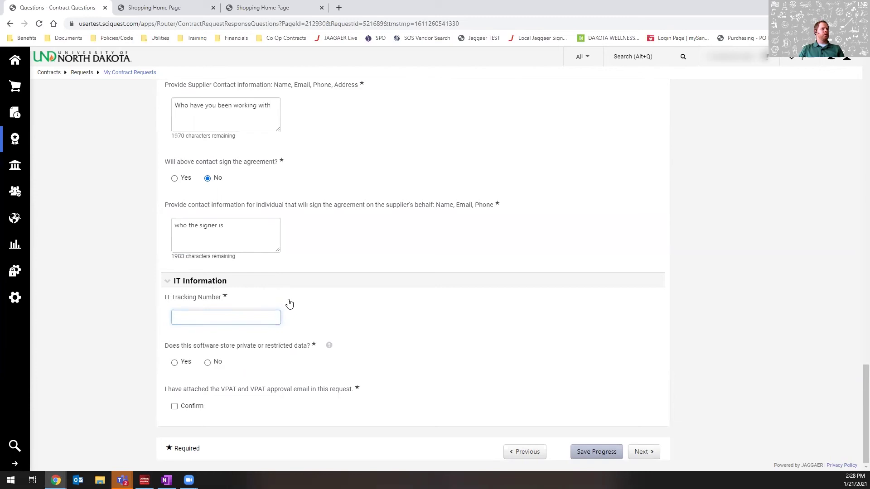
left_click(230, 319)
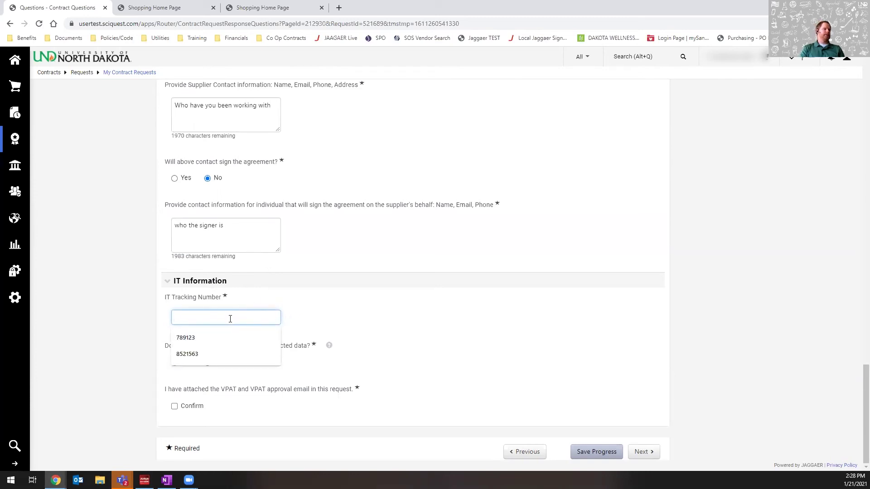
type("1245864")
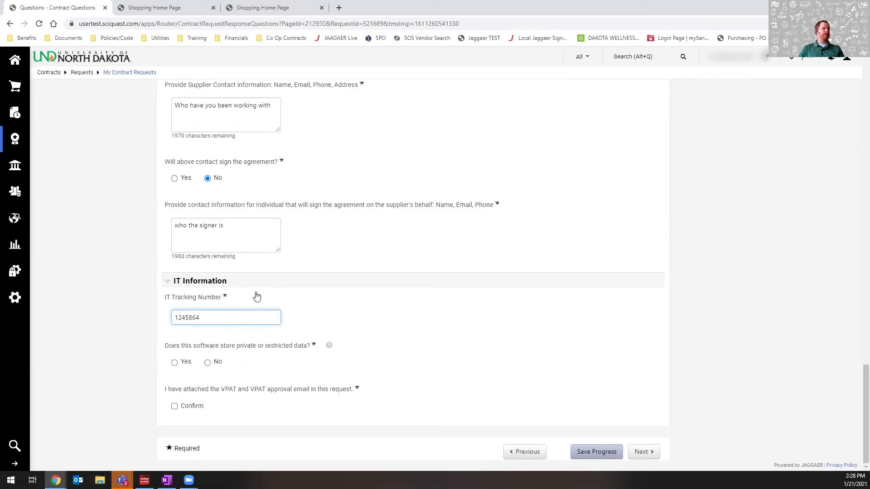
left_click(398, 311)
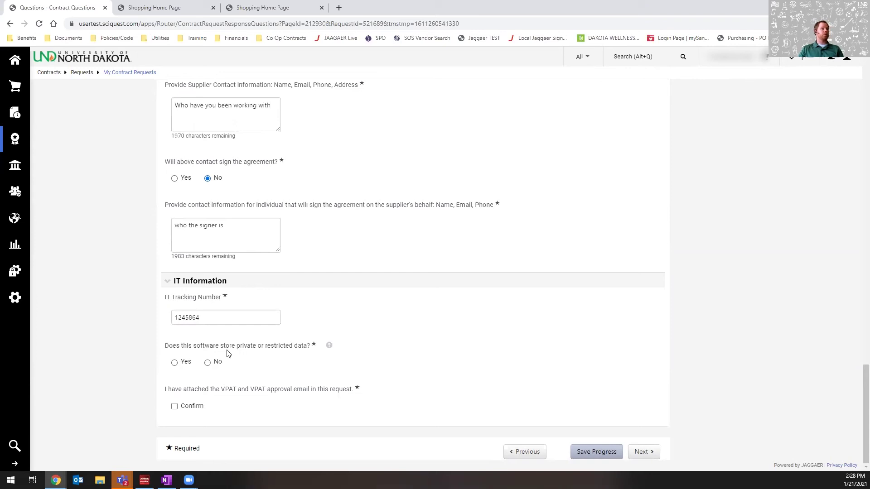
Answer Yes to the software storing private or restricted data and save the progress of the questions
left_click(180, 362)
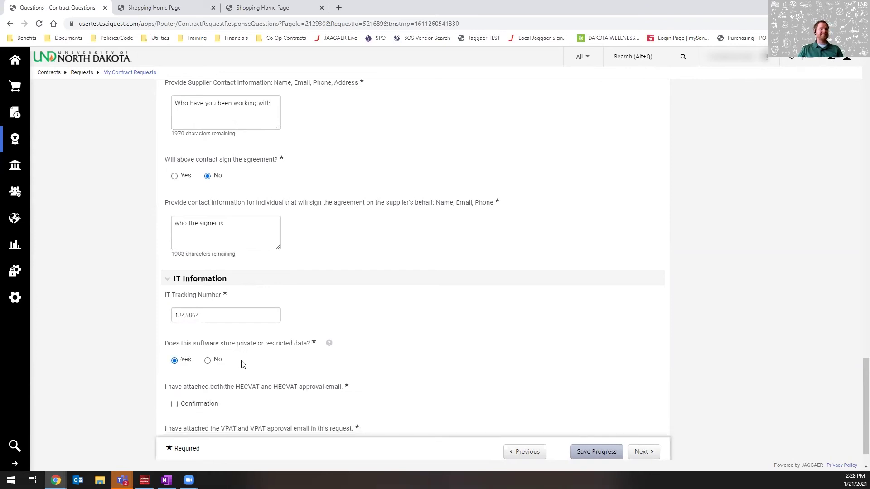
scroll(243, 361, "down", 1)
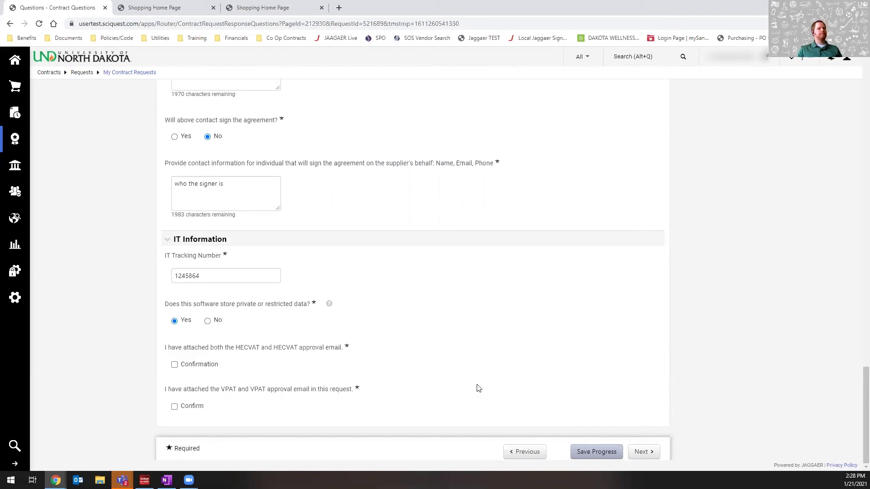
left_click(597, 452)
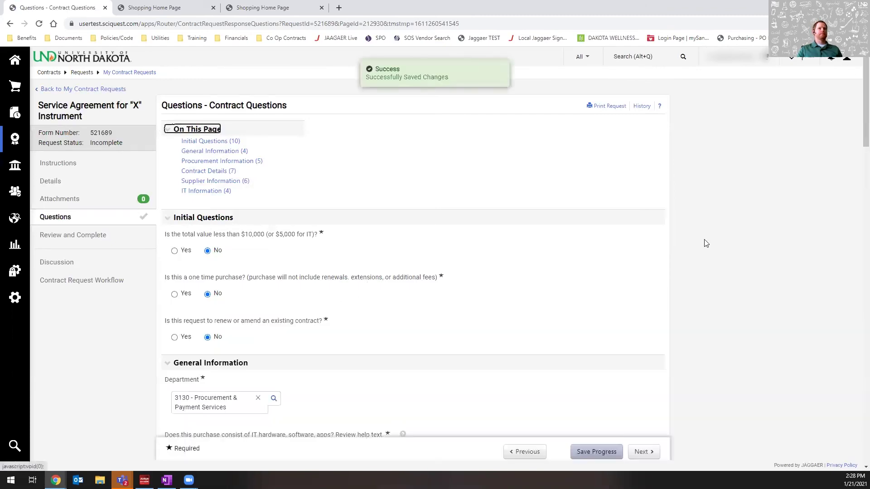
Confirm that the HECVAT and VPAT documents and their approval emails are attached to the request
scroll(695, 243, "down", 20)
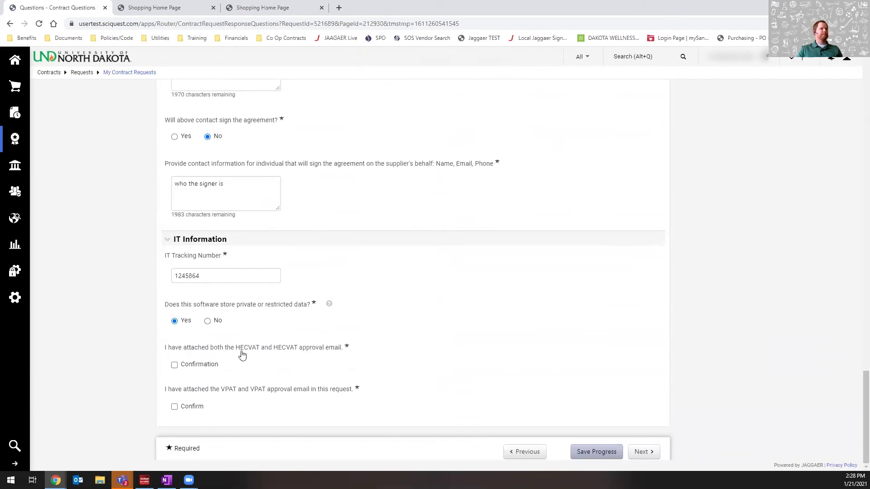
left_click(188, 367)
left_click(175, 407)
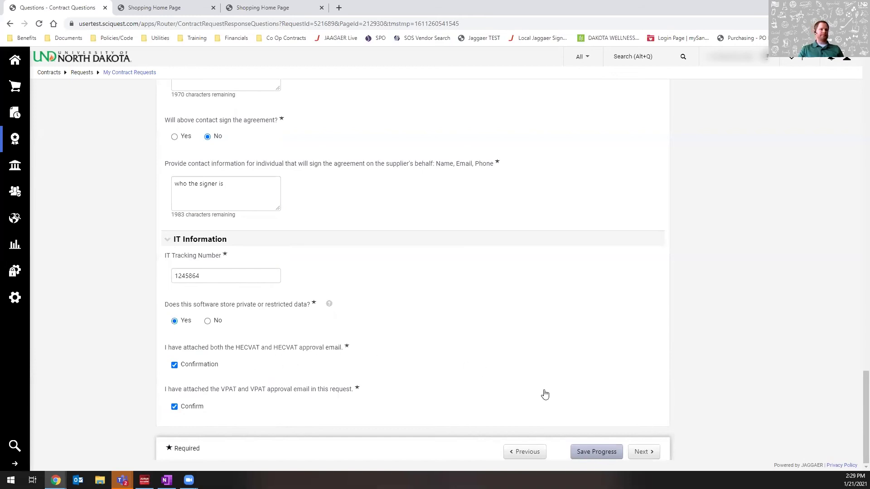
Proceed to Review and Complete, then complete the contract request and confirm its submission
left_click(637, 453)
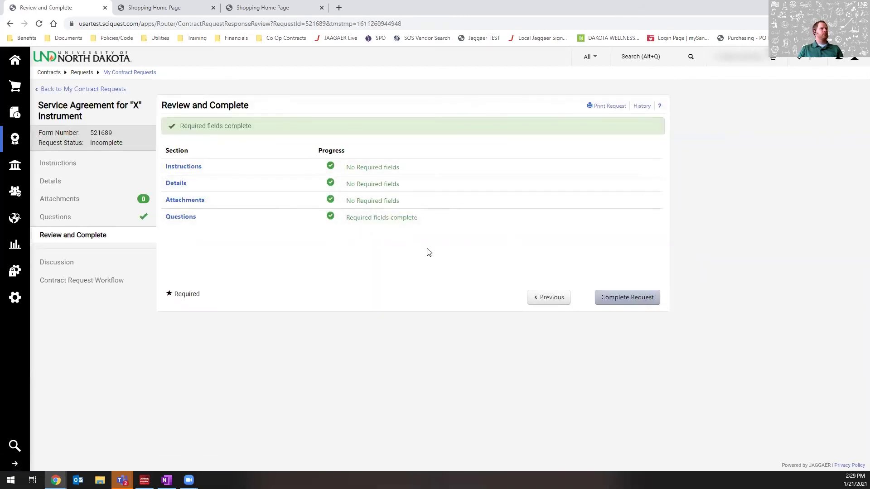
left_click(600, 298)
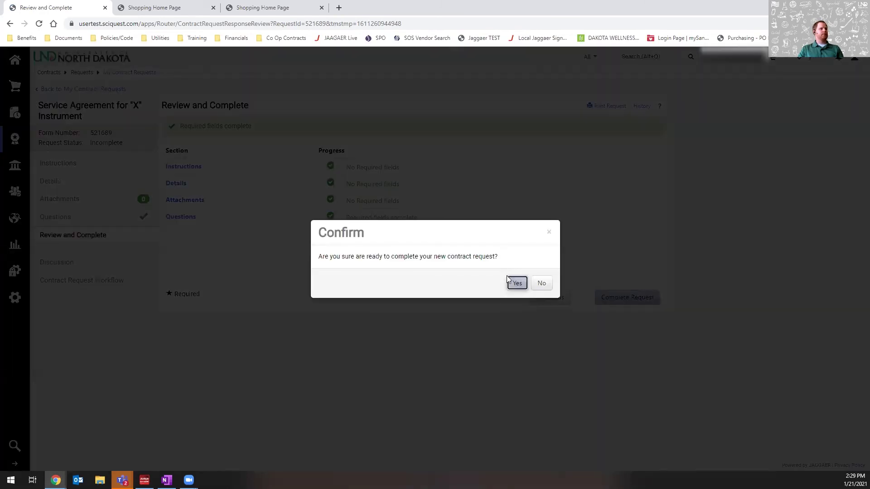
left_click(513, 283)
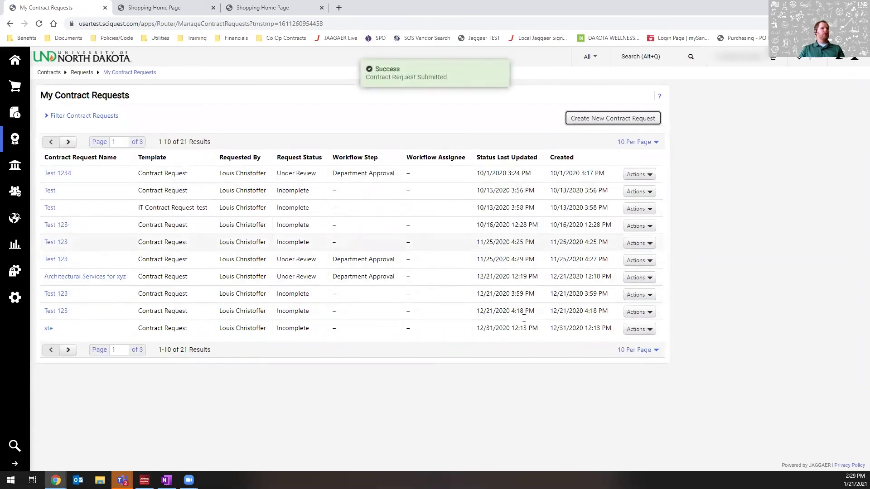
Show 50 contract requests per page and check the workflow step of the Service Agreement for "X" Instrument request
left_click(646, 354)
left_click(626, 416)
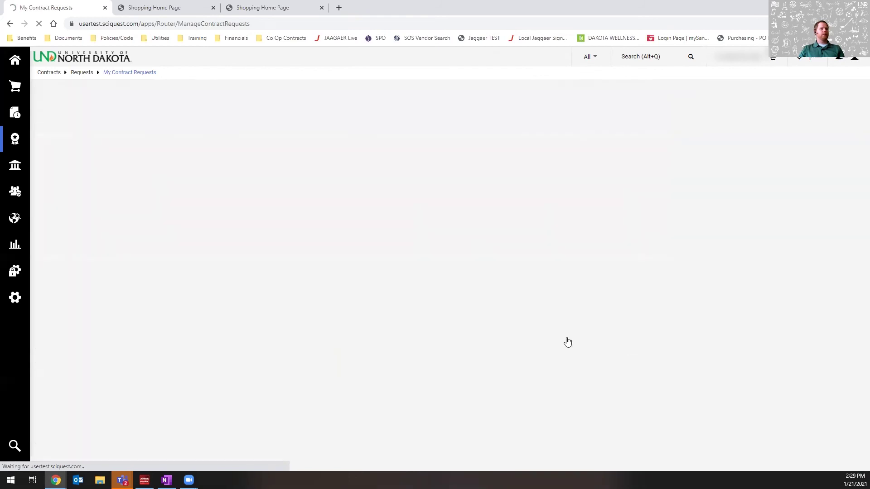
scroll(394, 225, "down", 3)
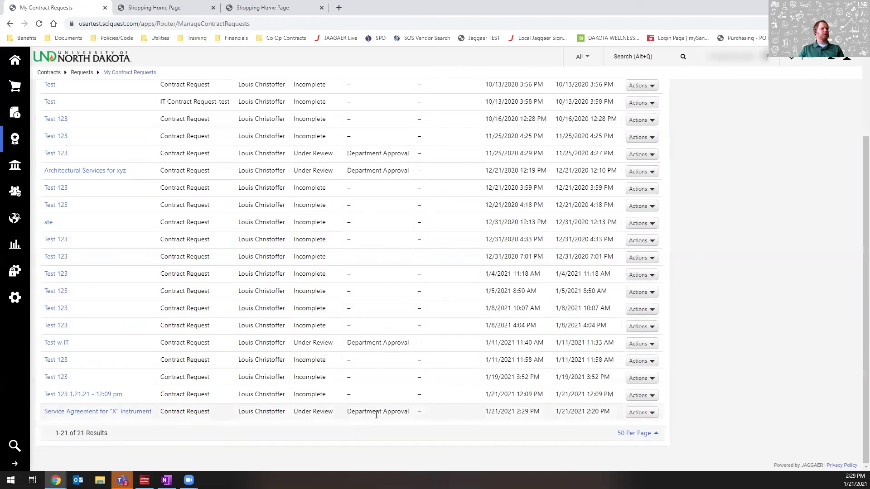
left_click_drag(347, 413, 406, 411)
left_click(409, 411)
scroll(294, 411, "up", 3)
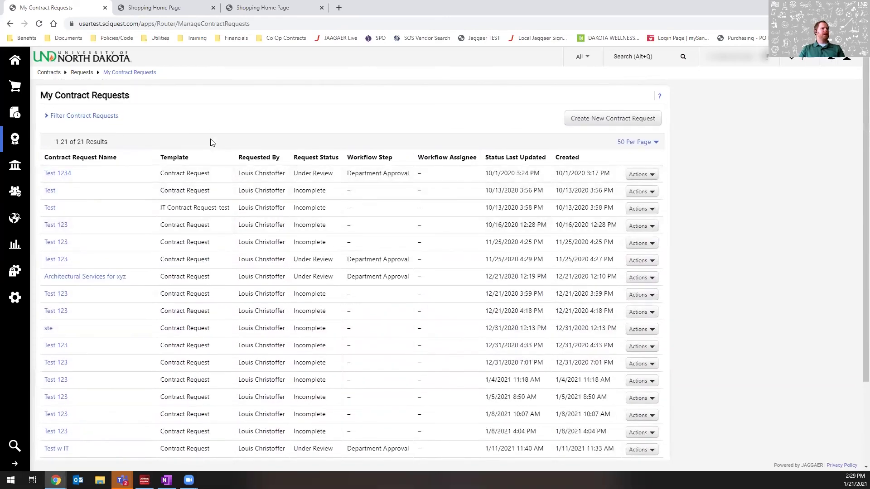
Return to the Shopping Home Page and reopen the My Contract Requests list from there
left_click(15, 61)
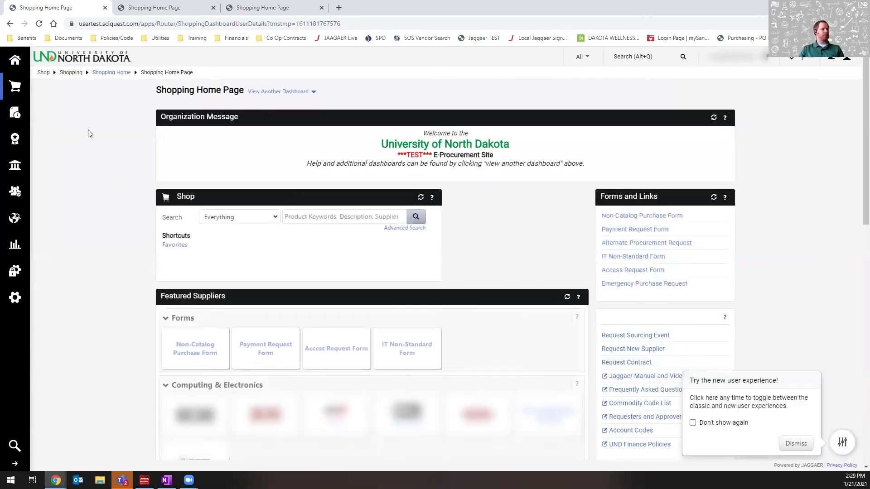
mouse_move(14, 143)
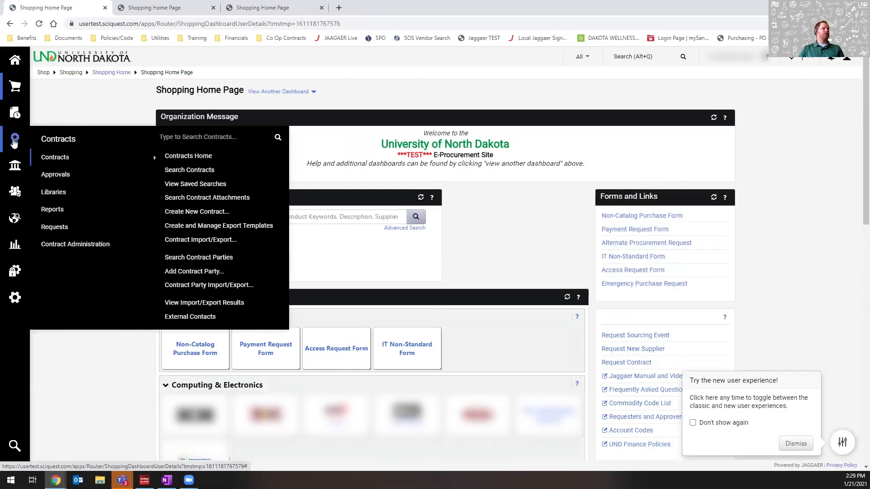
mouse_move(63, 229)
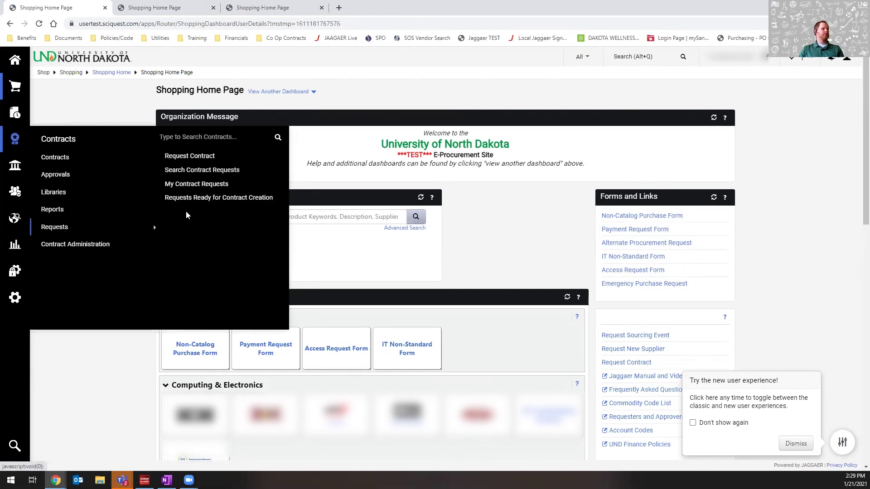
left_click(201, 184)
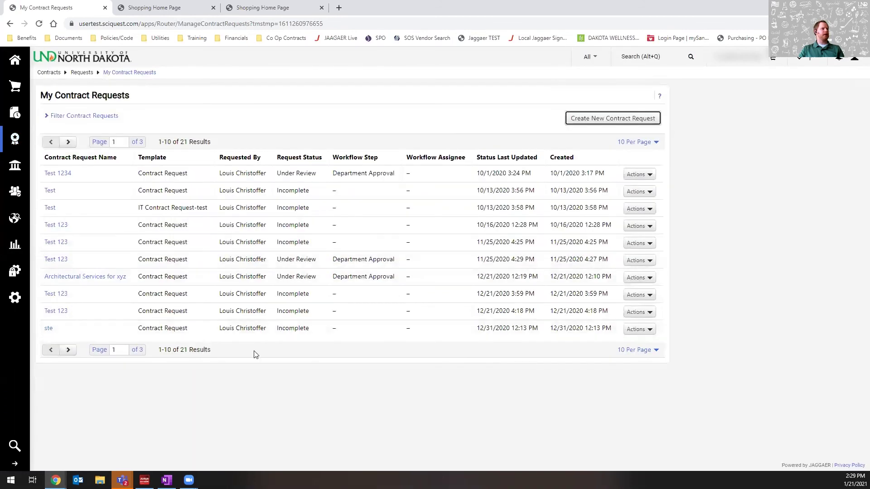
Expand the reopened request list to 50 per page and locate the Service Agreement for "X" Instrument request
left_click(643, 350)
left_click(627, 416)
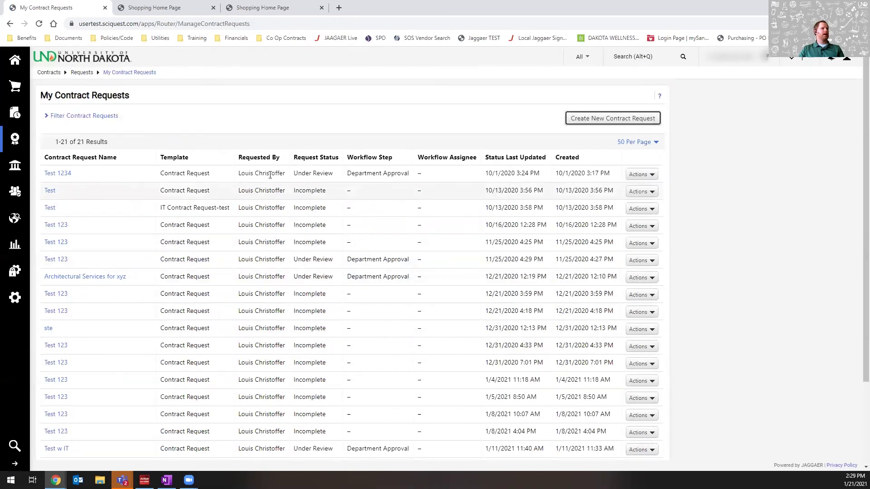
scroll(217, 213, "down", 3)
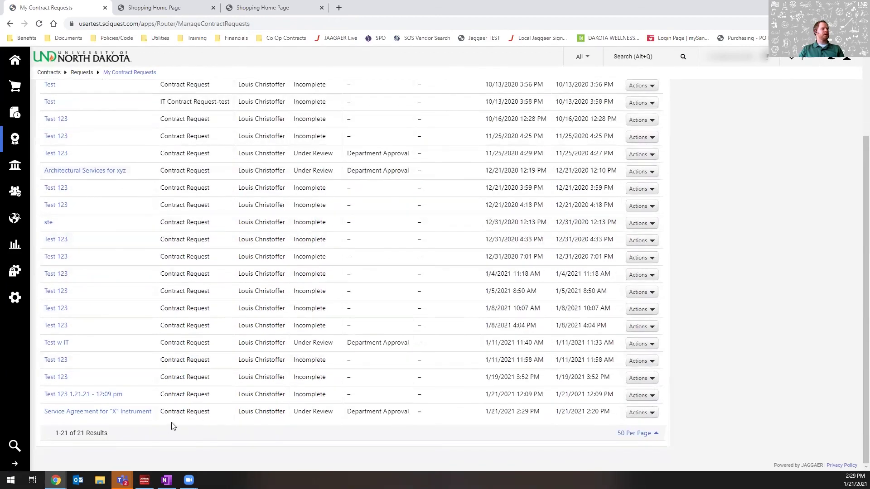
Open the Service Agreement for "X" Instrument request's Contract Request Workflow and view the approvers for the Department Approval step
left_click(125, 413)
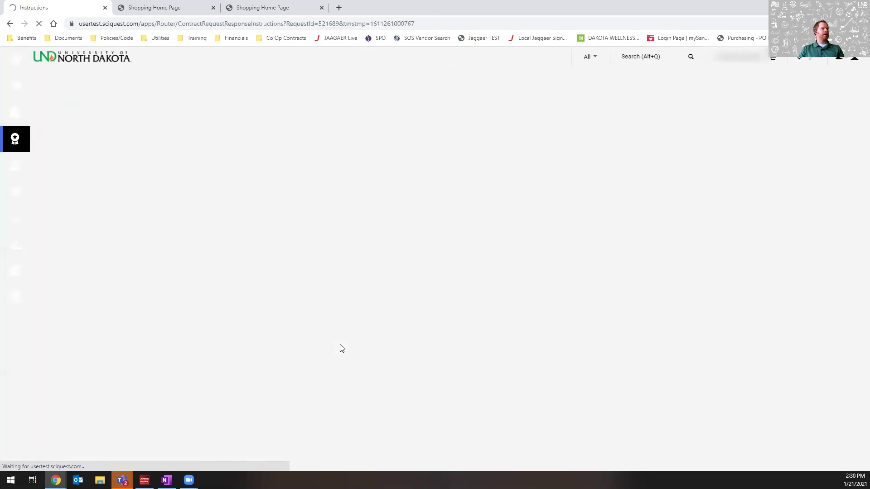
left_click(82, 261)
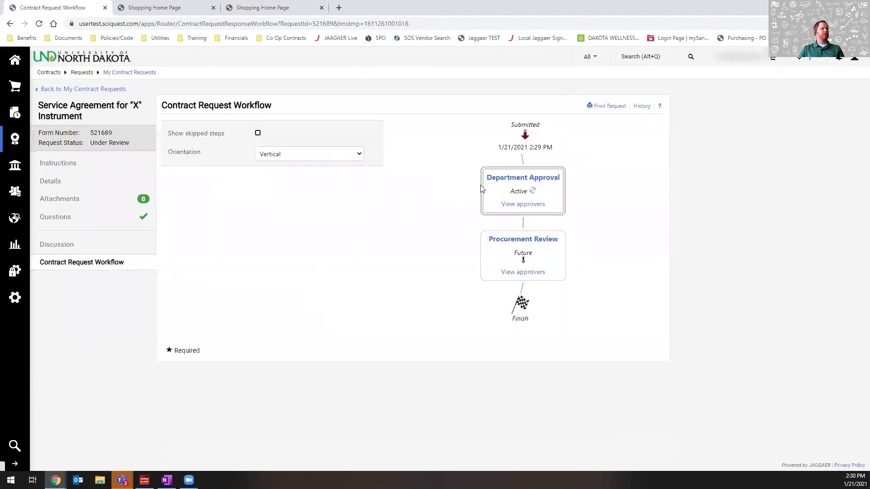
left_click(530, 204)
left_click(588, 247)
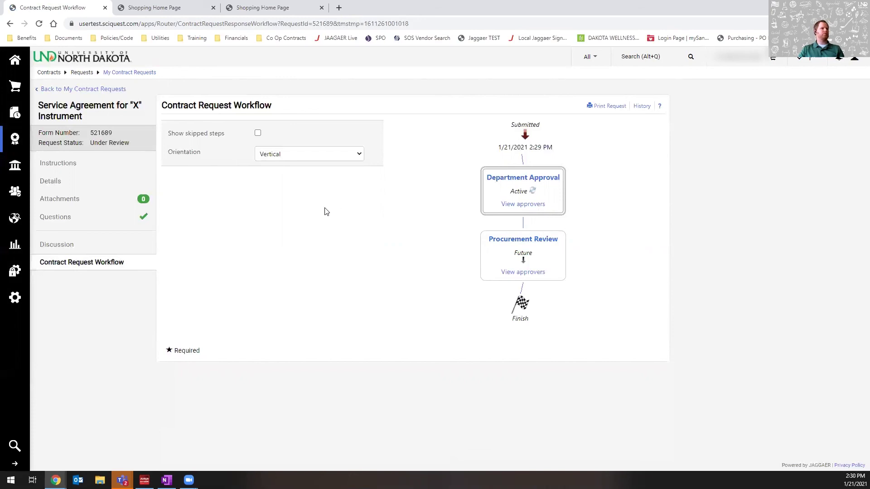
Go back to the My Contract Requests list, check the Contracts navigation options, and switch to the already open Shopping Home Page
left_click(86, 89)
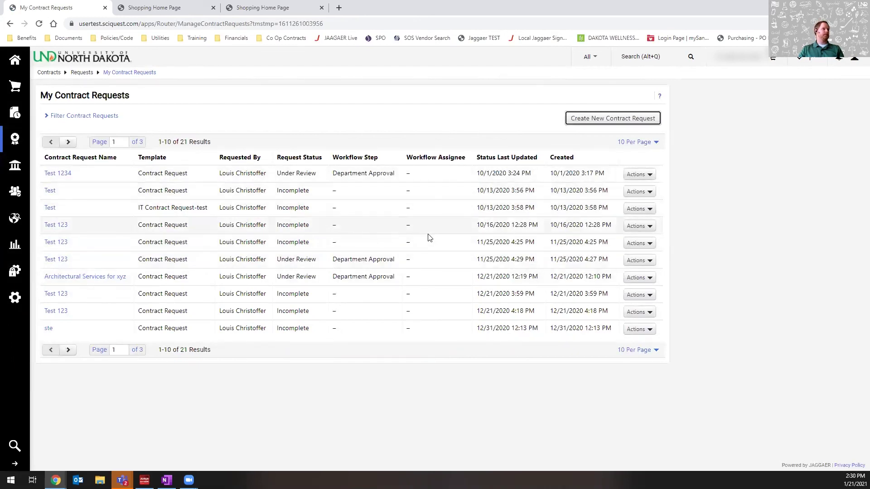
left_click(16, 140)
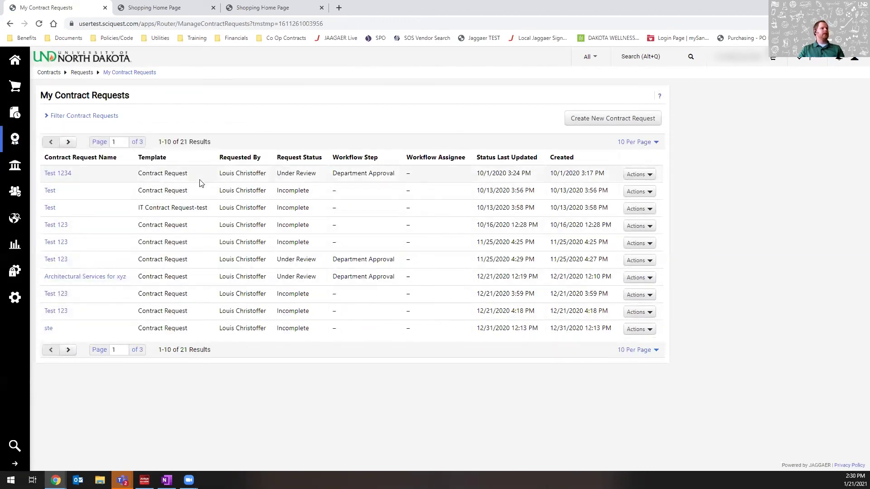
mouse_move(15, 138)
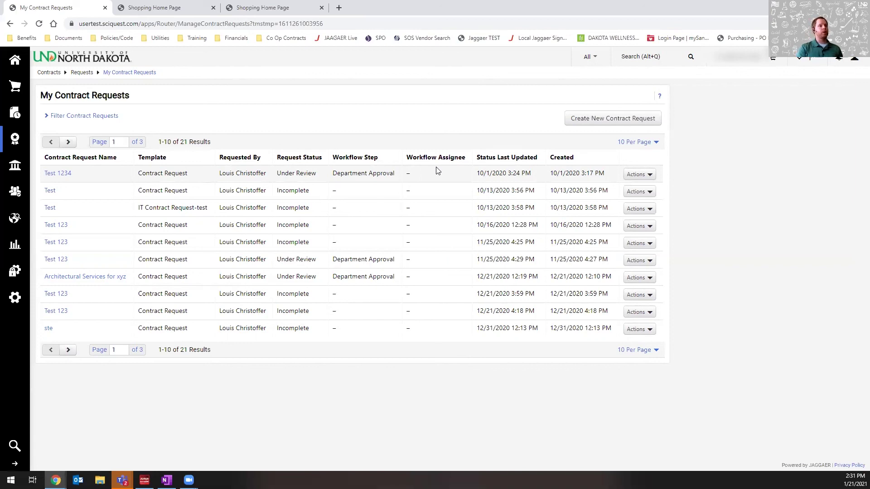
left_click(185, 8)
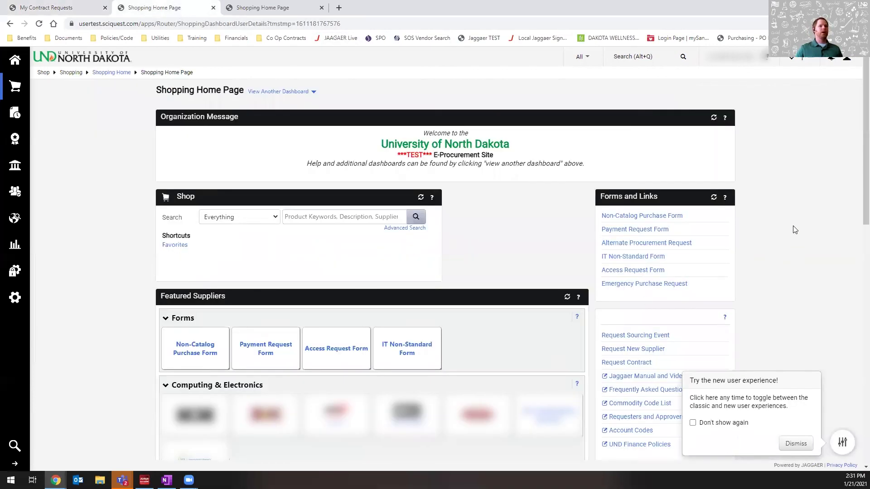